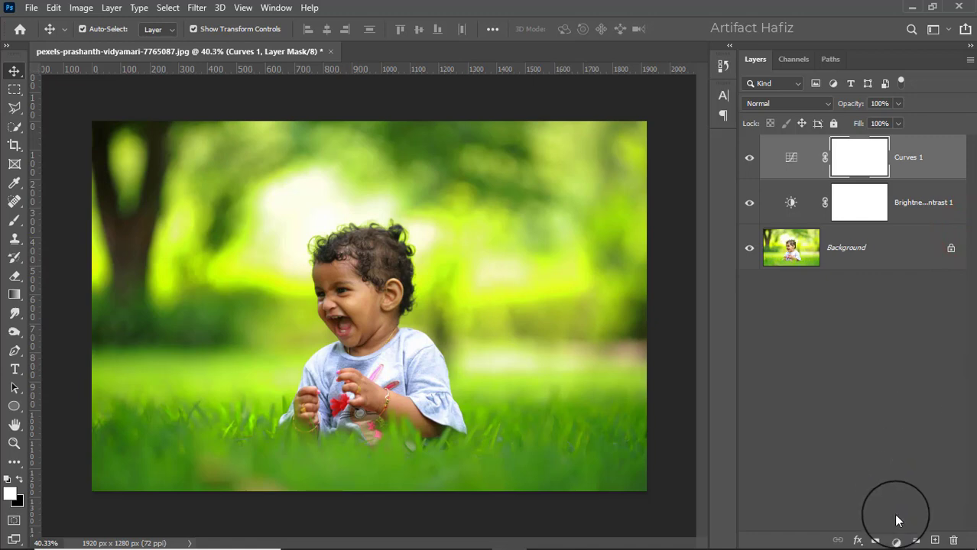
Step: Add a Color Lookup adjustment layer above the Curves layer and load the FallColors.look 3D LUT
left_click(896, 539)
left_click(891, 452)
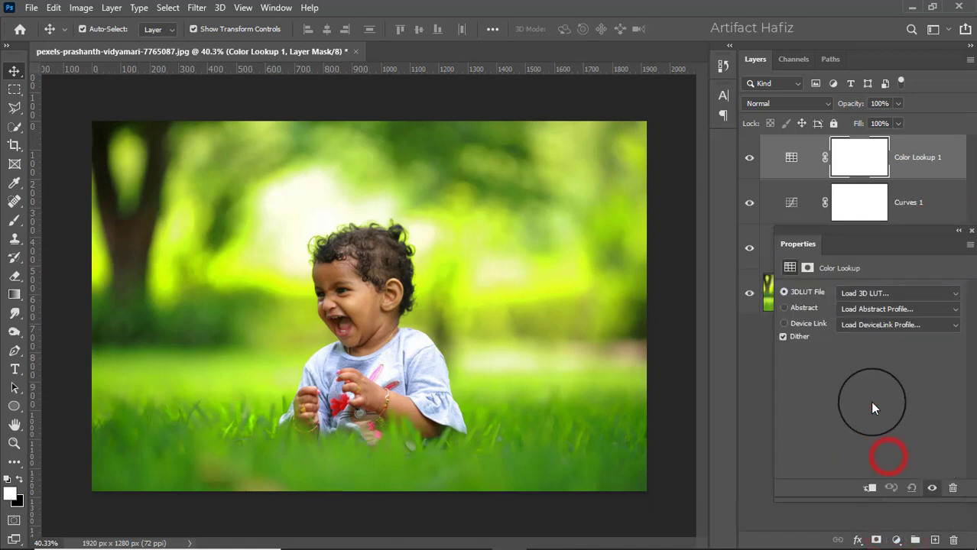
left_click(855, 295)
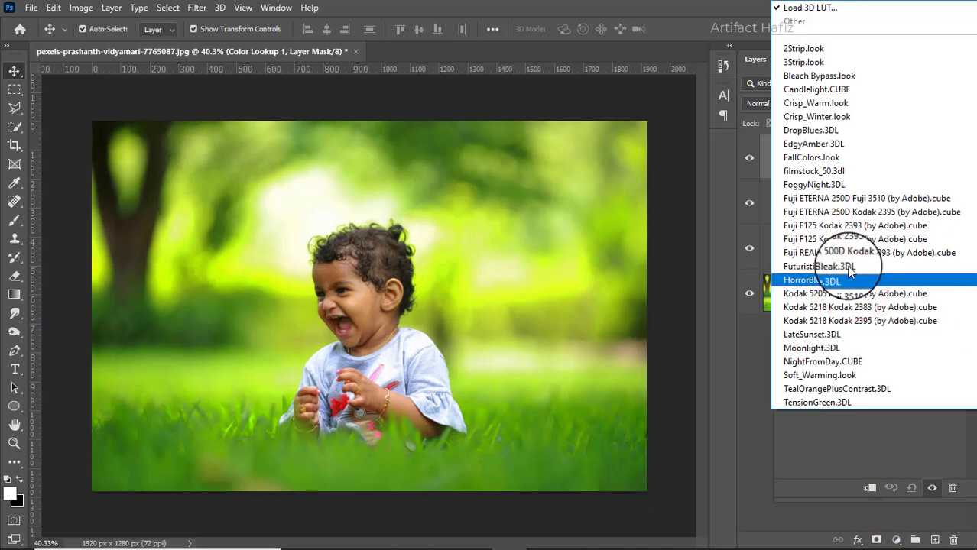
left_click(812, 156)
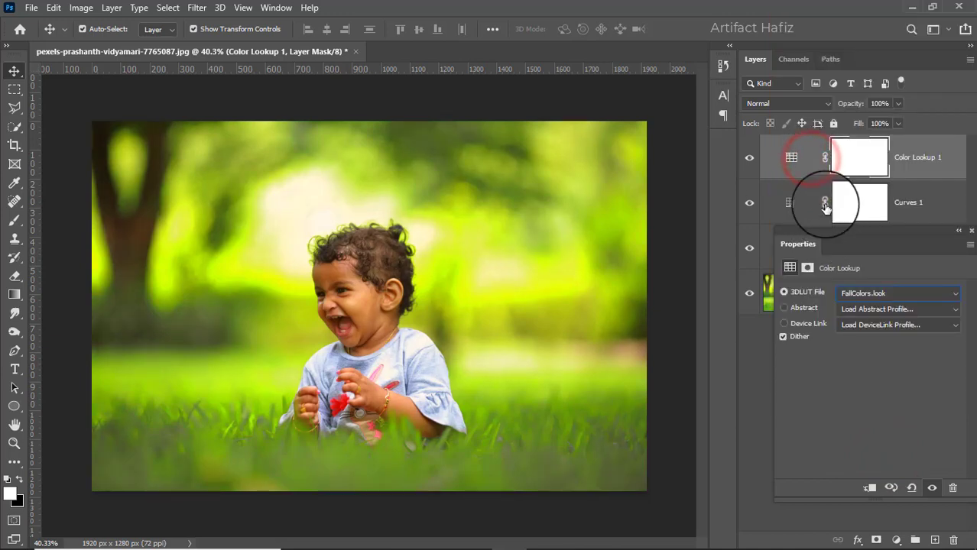
Step: Try the Fuji ETERNA 250D Kodak 2395 3D LUT on the Color Lookup layer
left_click(791, 159)
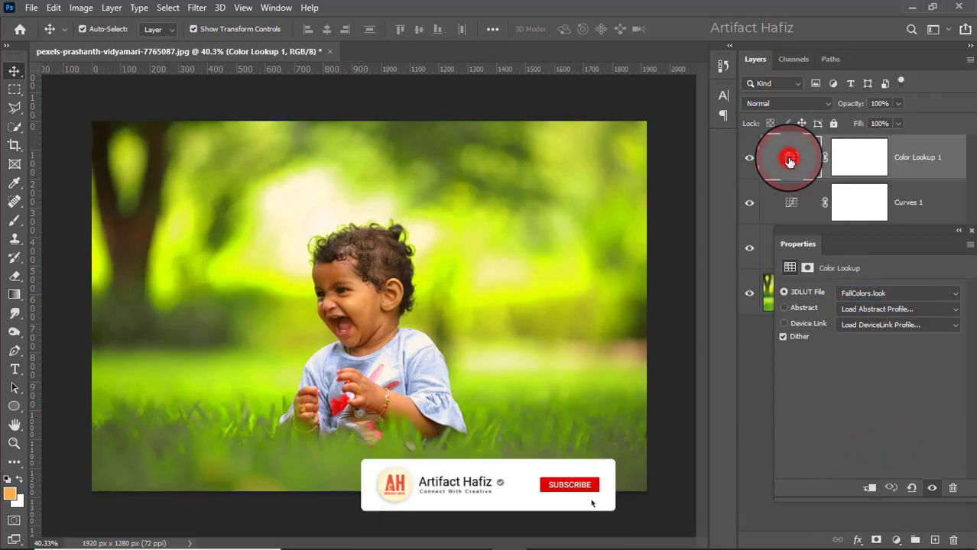
left_click(867, 296)
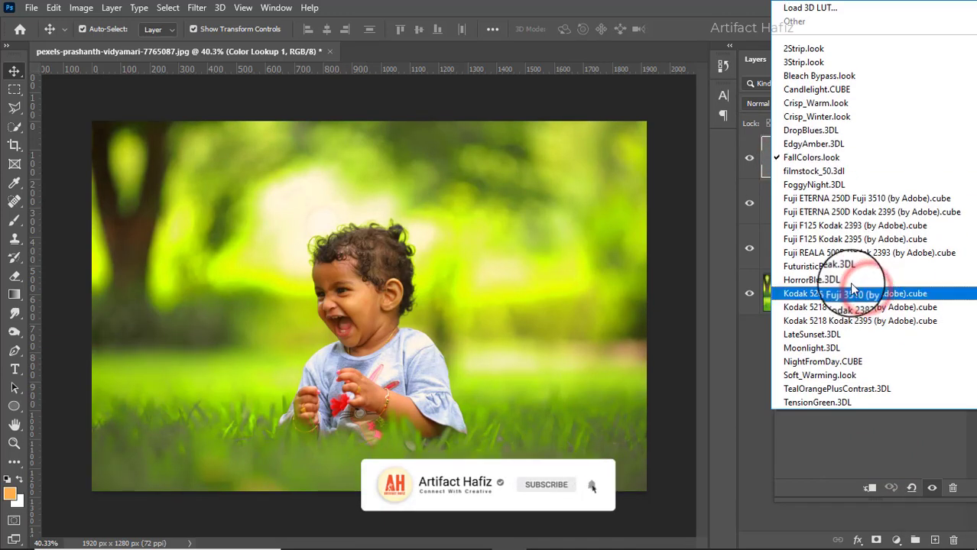
left_click(830, 215)
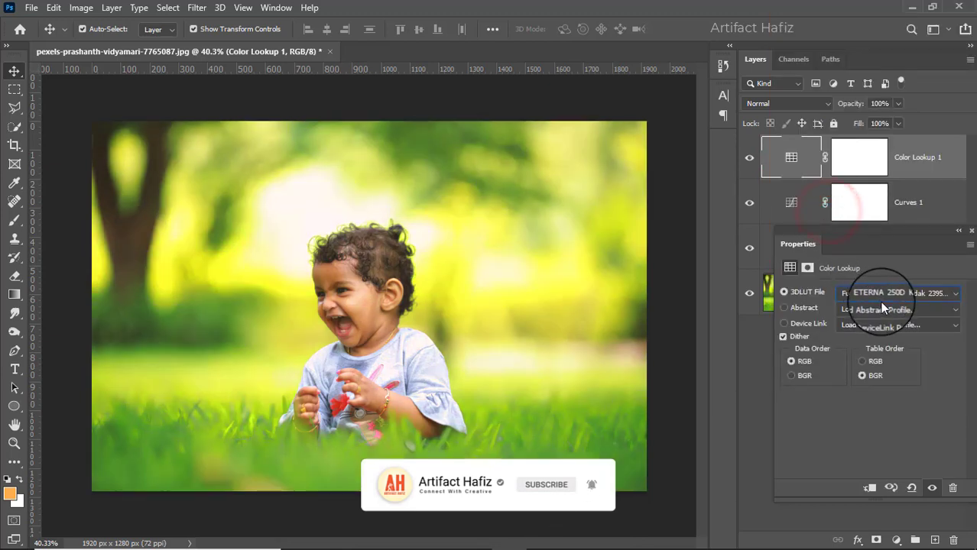
Step: Set the Color Lookup layer's 3D LUT to Soft_Warming.look and close its properties
left_click(887, 300)
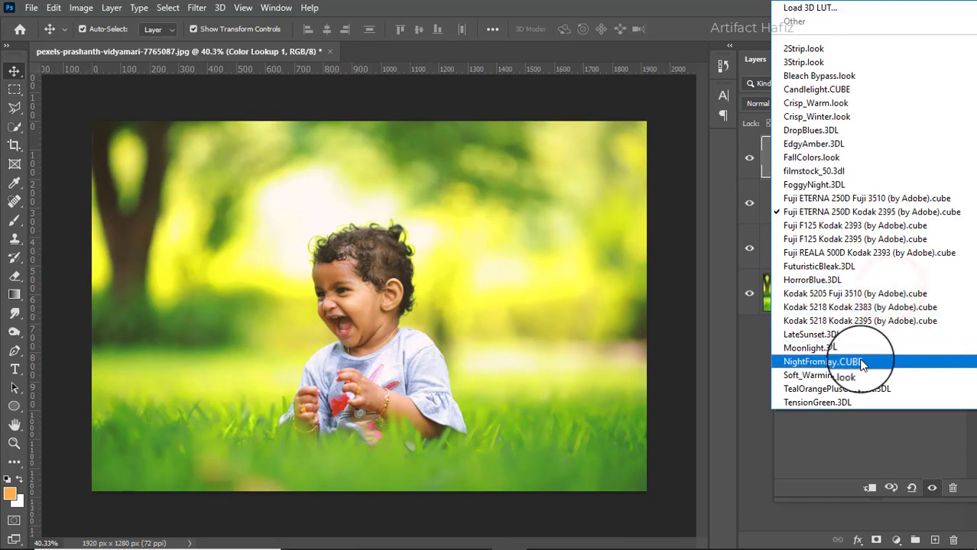
left_click(853, 379)
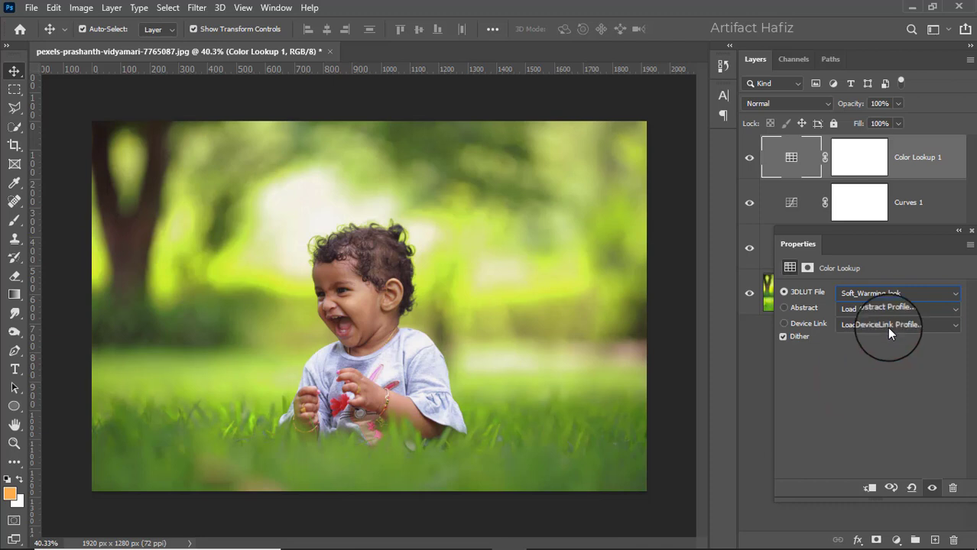
left_click(971, 233)
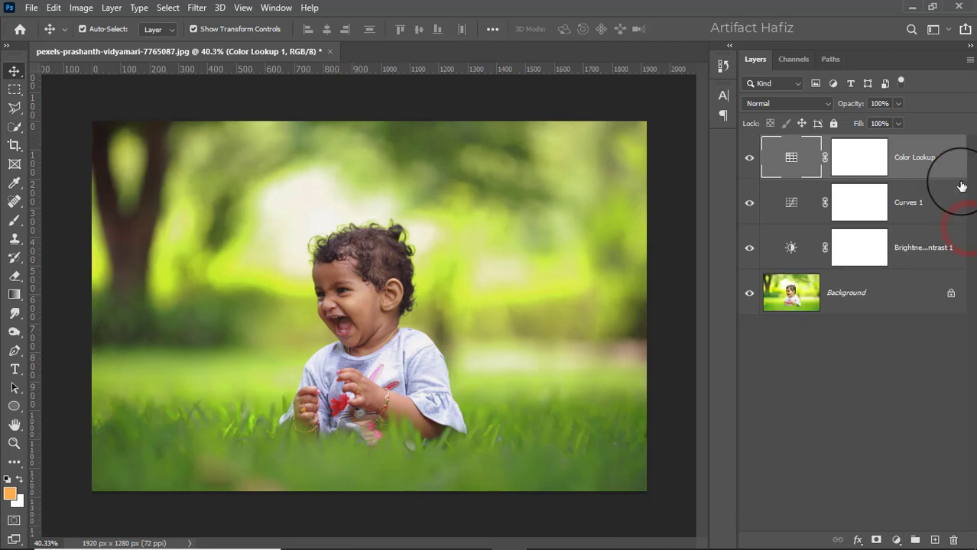
Step: Compare the image with and without the Color Lookup layer, and reduce that layer's opacity to 45%
left_click(749, 157)
left_click(749, 158)
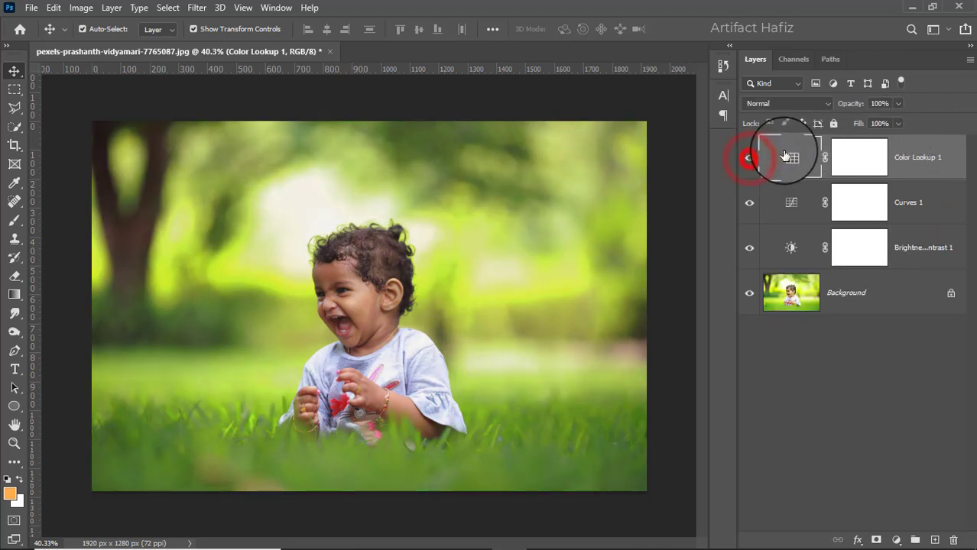
left_click(898, 104)
left_click_drag(895, 115, 860, 118)
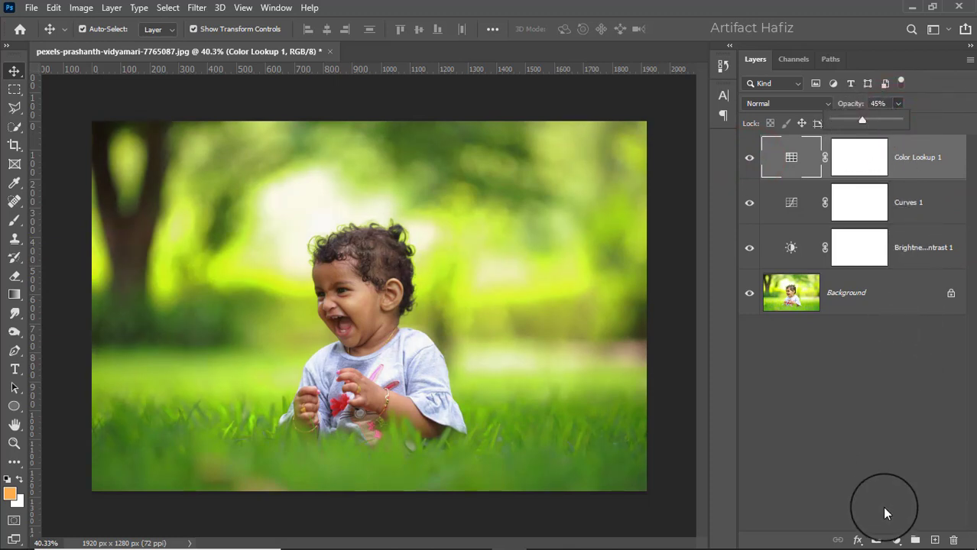
Step: Add a Levels adjustment layer with the RGB black input at 9 and the white input at 251
left_click(896, 540)
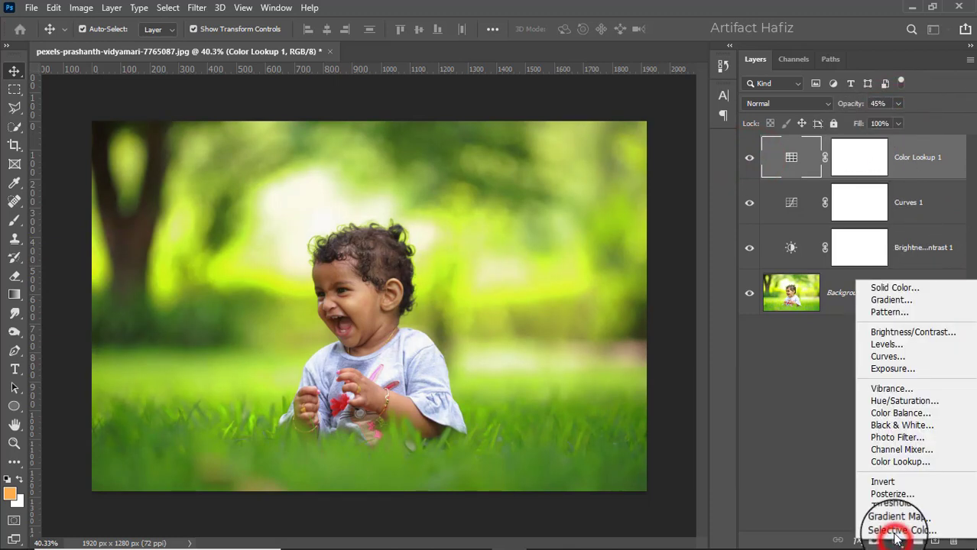
left_click(889, 346)
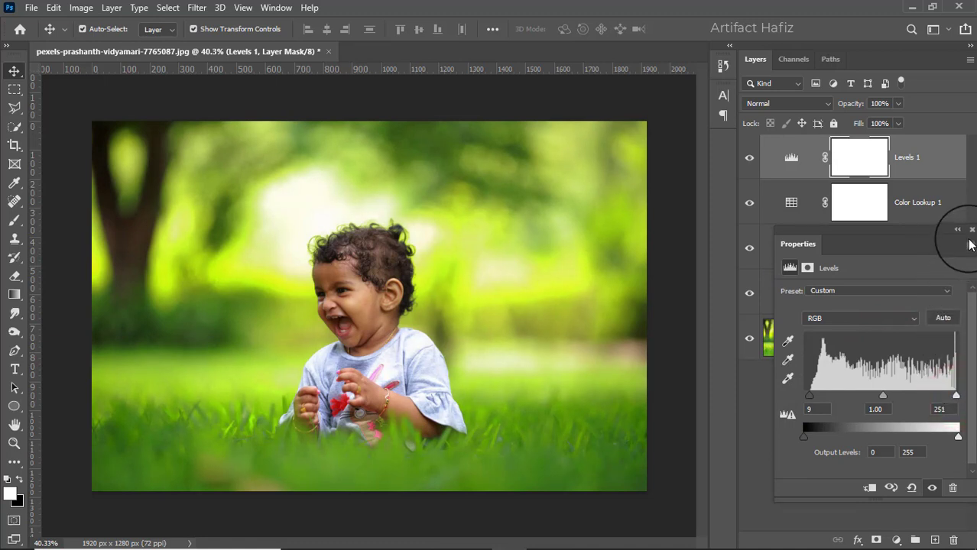
left_click(972, 231)
Step: Stamp all visible layers into a new layer above Levels and convert it for smart filters
left_click(936, 159)
key("ctrl+alt+shift+e")
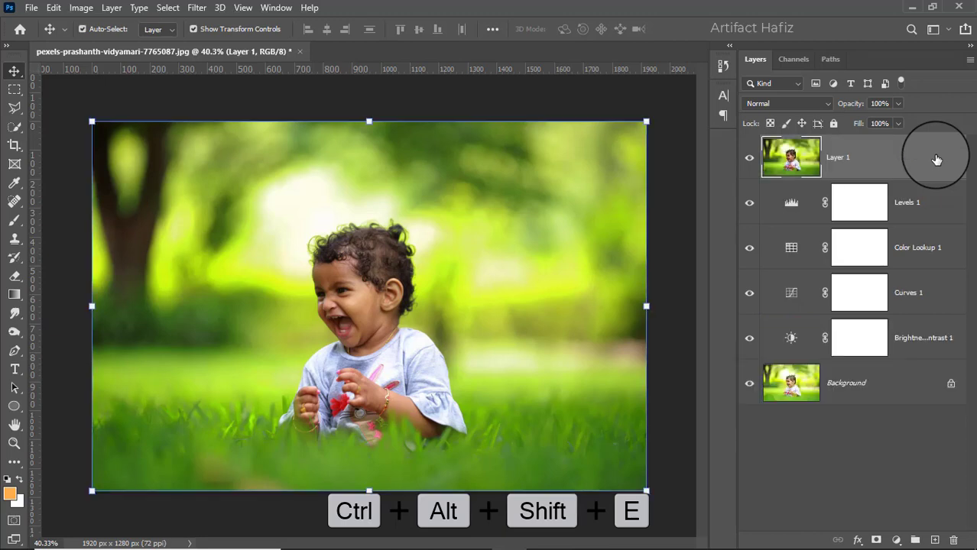
left_click(196, 7)
left_click(216, 46)
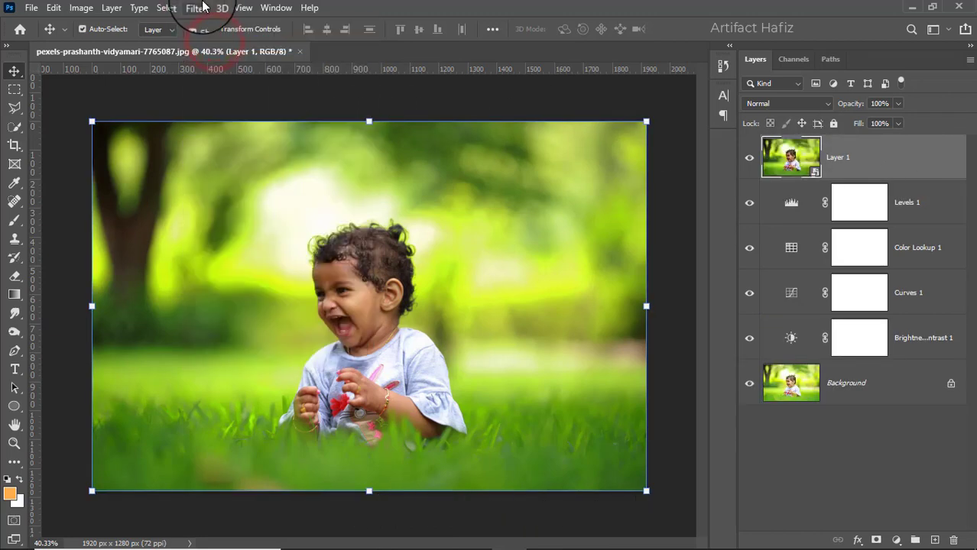
Step: Open the Camera Raw filter on the stamped layer and set Highlights to -100 and Whites to +61
left_click(196, 7)
left_click(229, 109)
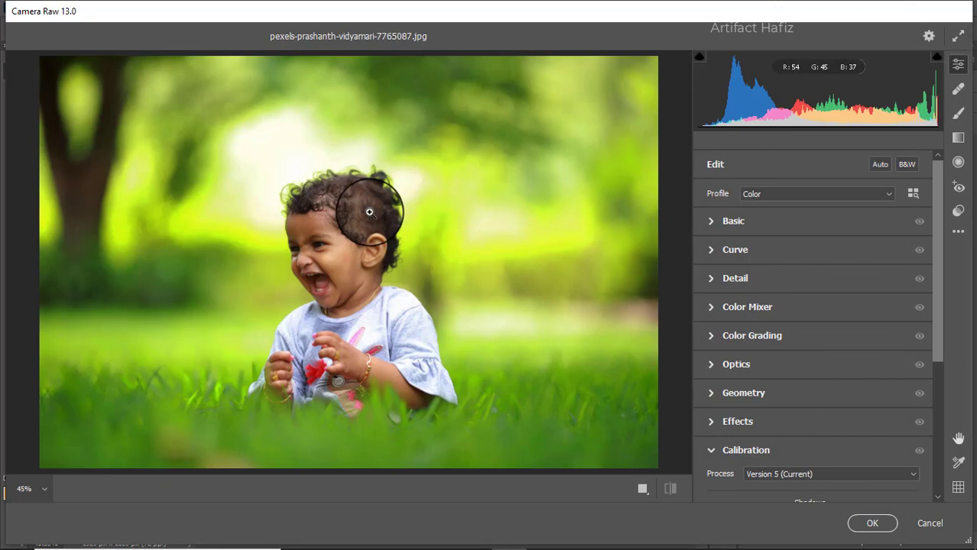
left_click(727, 223)
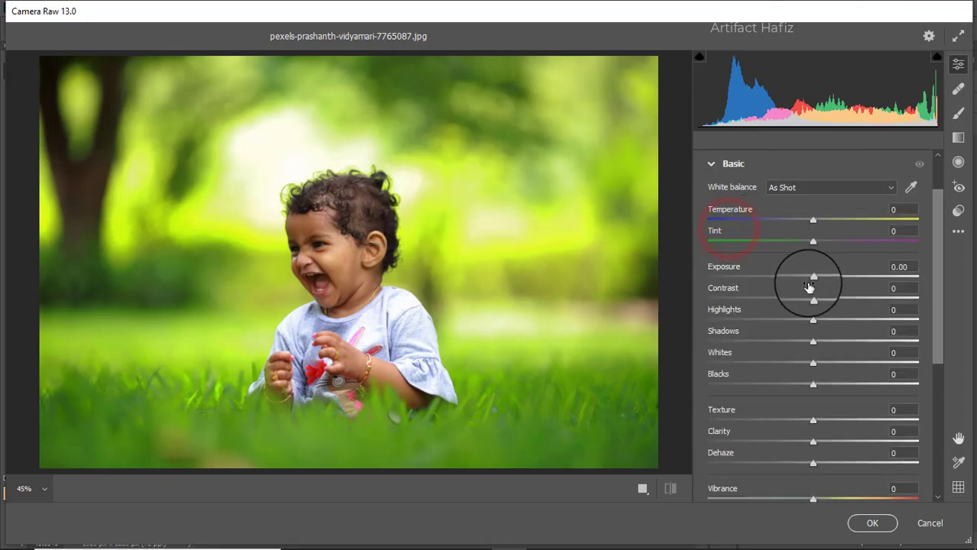
left_click_drag(813, 319, 694, 323)
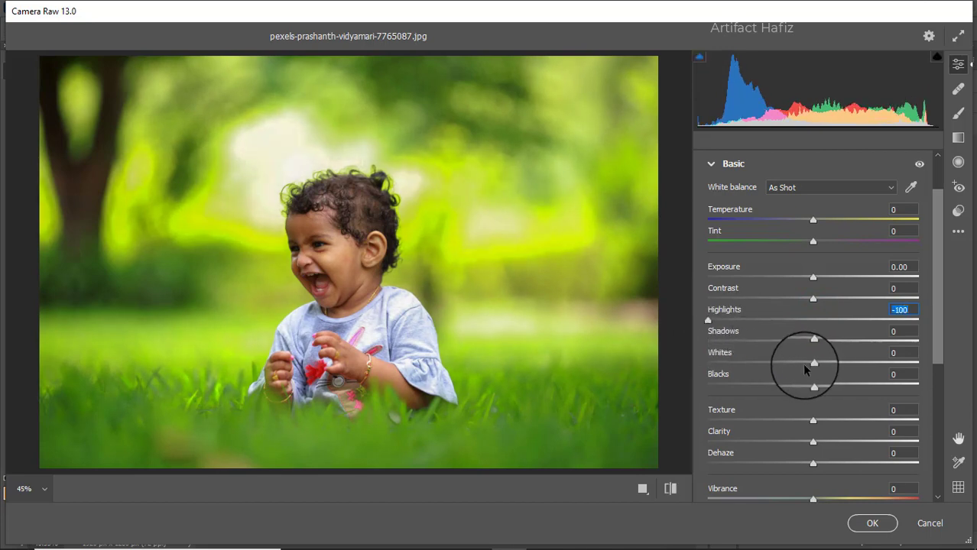
left_click_drag(814, 362, 877, 362)
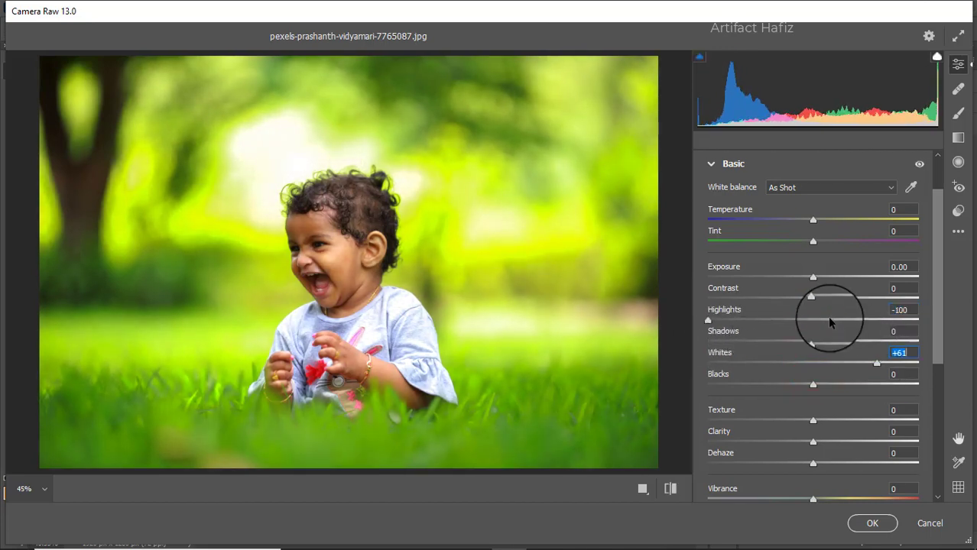
Step: Set Exposure to -0.25, Shadows to +6, Blacks to -5 and Temperature to -17 in the Basic adjustments
left_click_drag(813, 277, 806, 278)
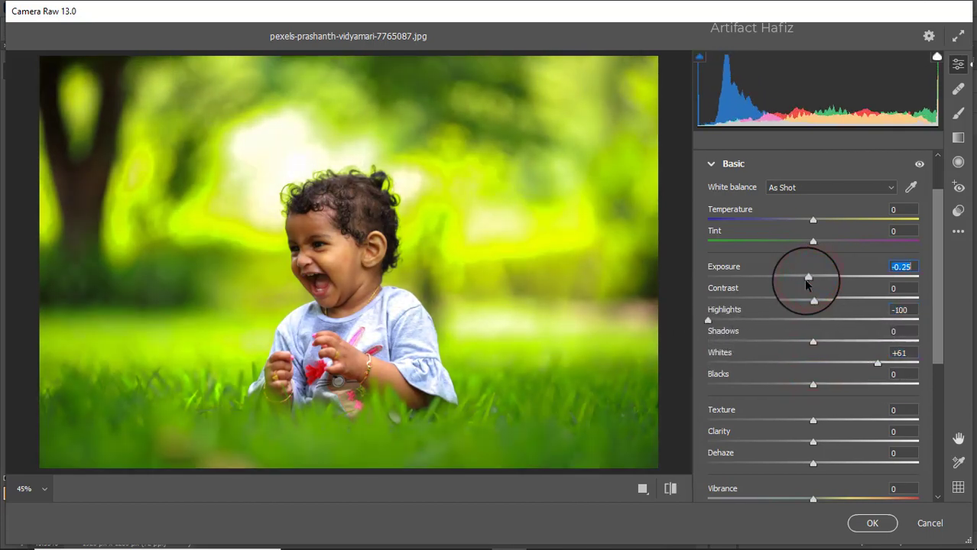
mouse_move(812, 341)
left_mouse_down()
mouse_move(860, 344)
mouse_move(816, 344)
left_mouse_up()
left_click_drag(813, 385, 806, 386)
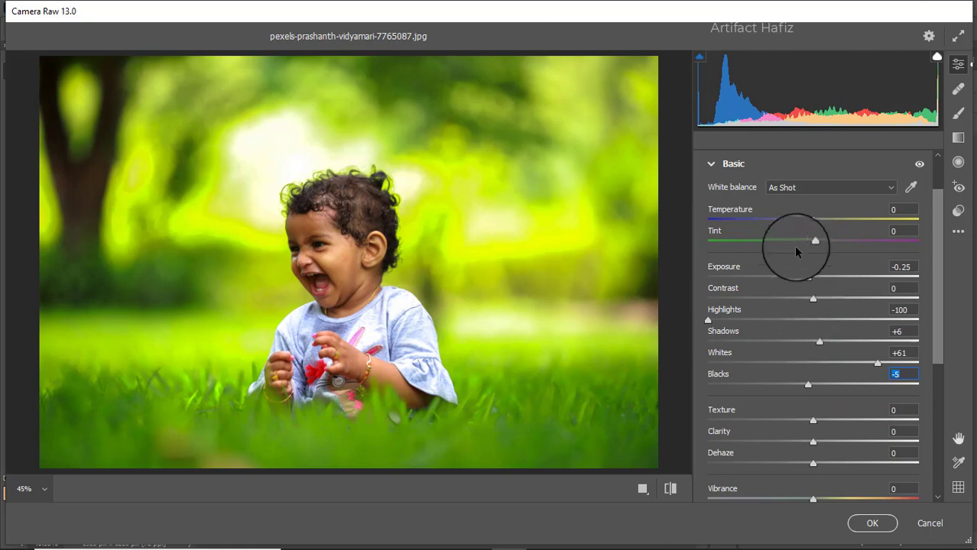
mouse_move(812, 220)
left_mouse_down()
mouse_move(784, 221)
mouse_move(795, 221)
left_mouse_up()
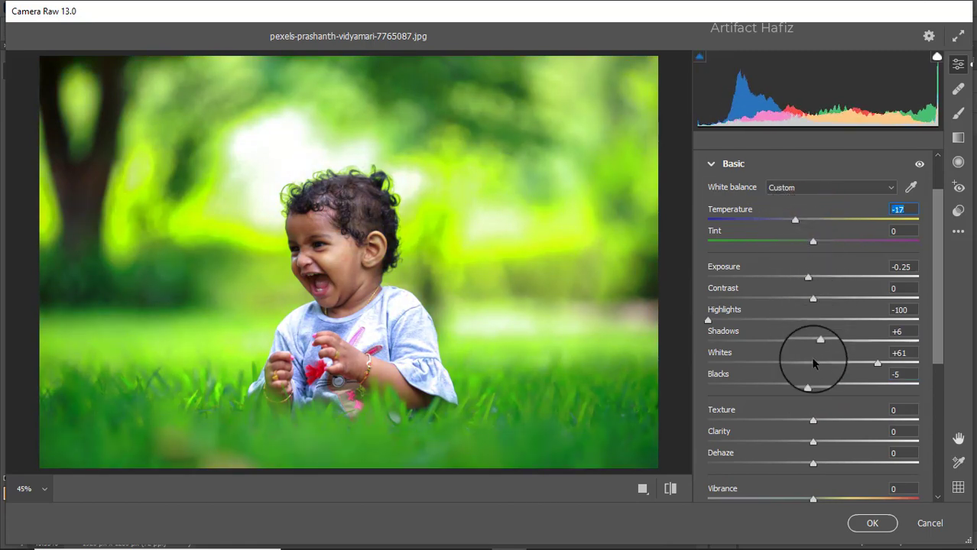
Step: Set Texture and Clarity to +1, Dehaze to -3, Vibrance to +7 and Saturation to -7
scroll(813, 350, "down", 2)
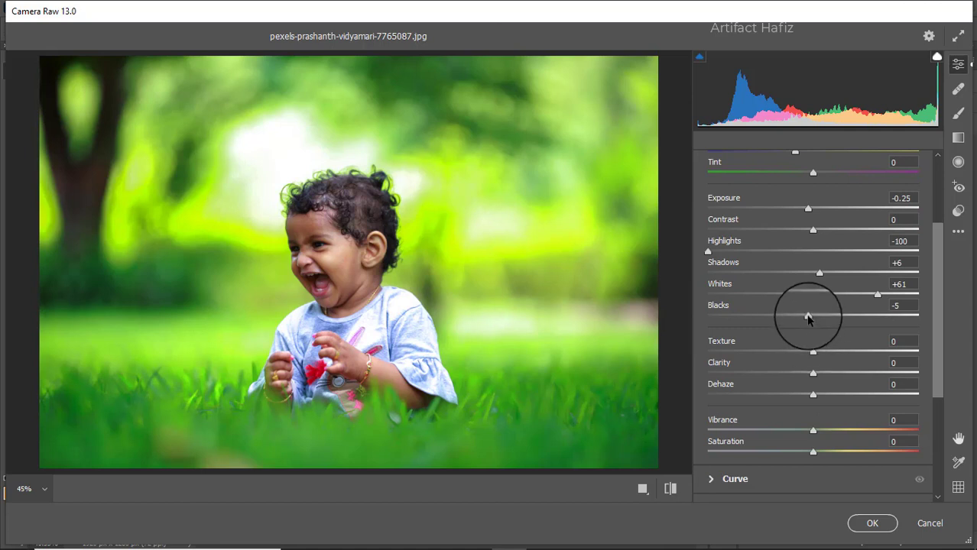
left_click(815, 374)
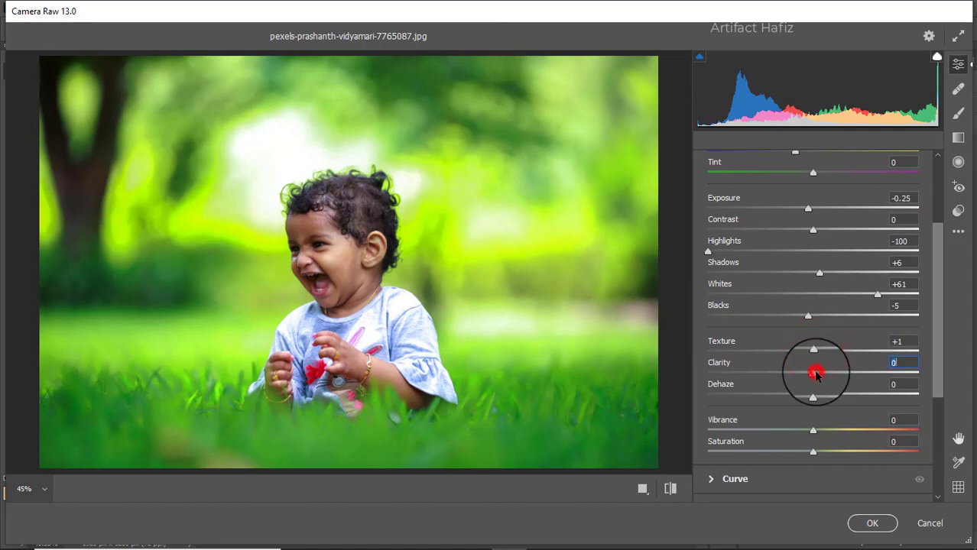
left_click(812, 395)
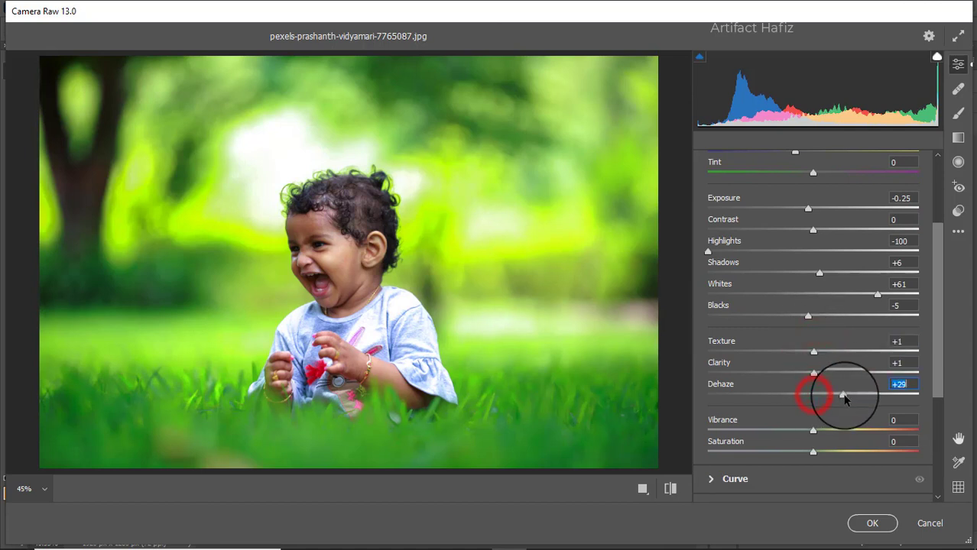
left_click_drag(844, 397, 805, 452)
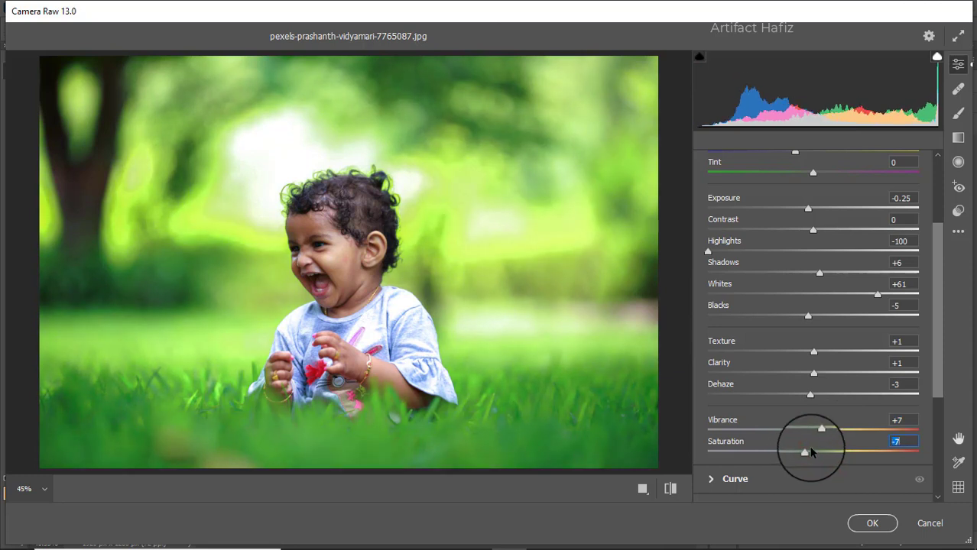
Step: Brighten the main point curve with a point at input 187, output 200, and anchor the shadows at input 62, output 63
scroll(813, 375, "down", 4)
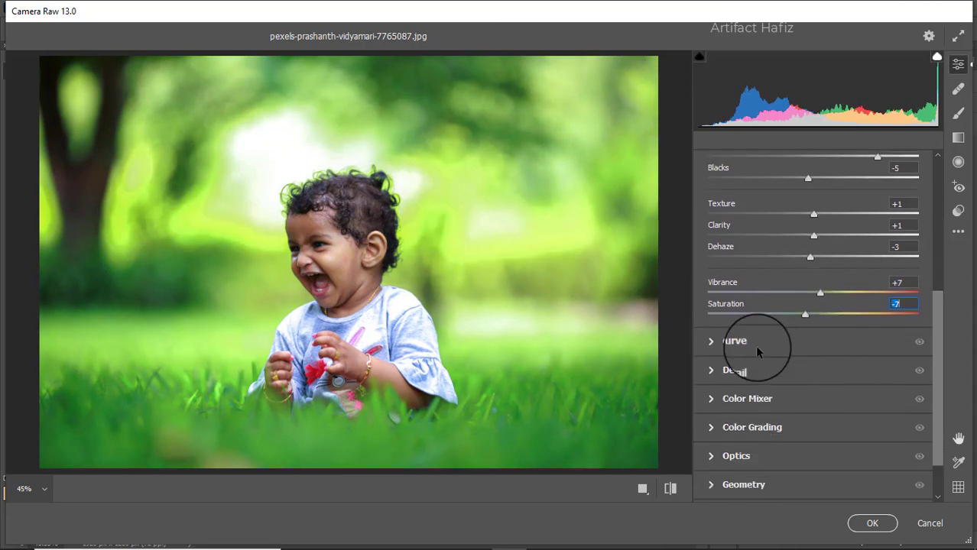
left_click(746, 344)
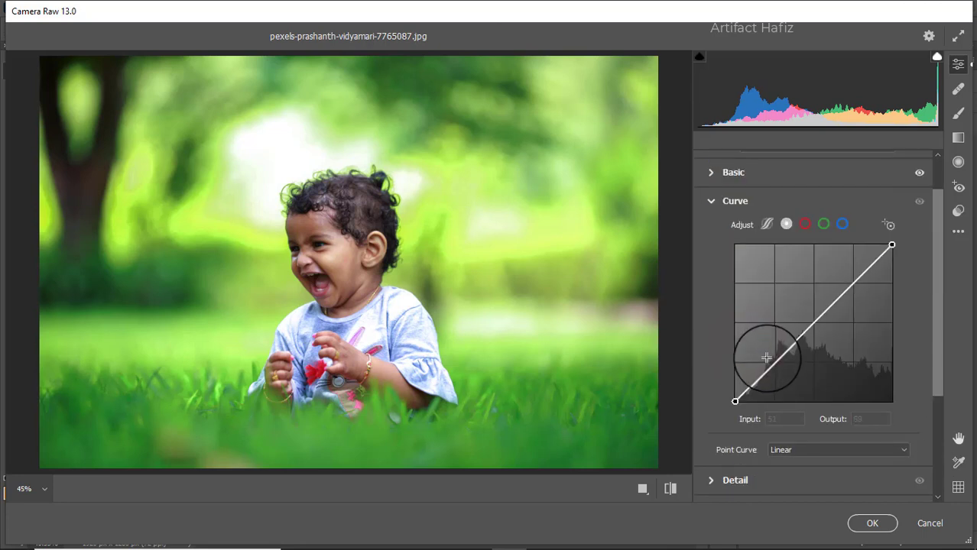
left_click(785, 224)
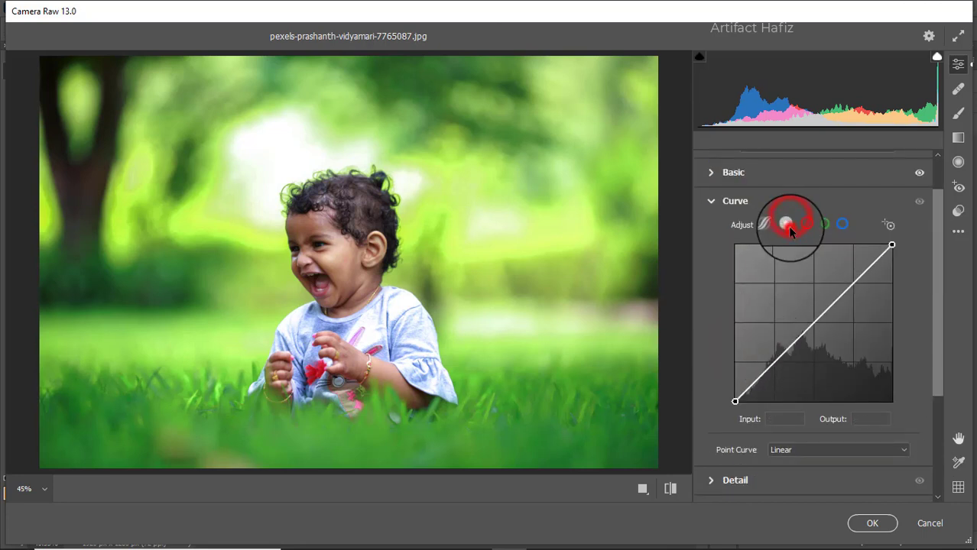
left_click_drag(773, 364, 850, 278)
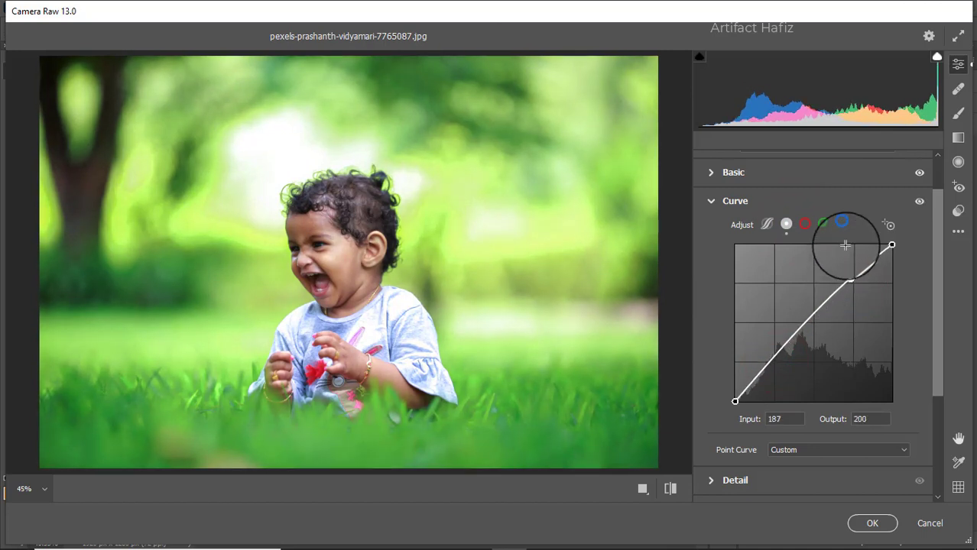
left_click(772, 362)
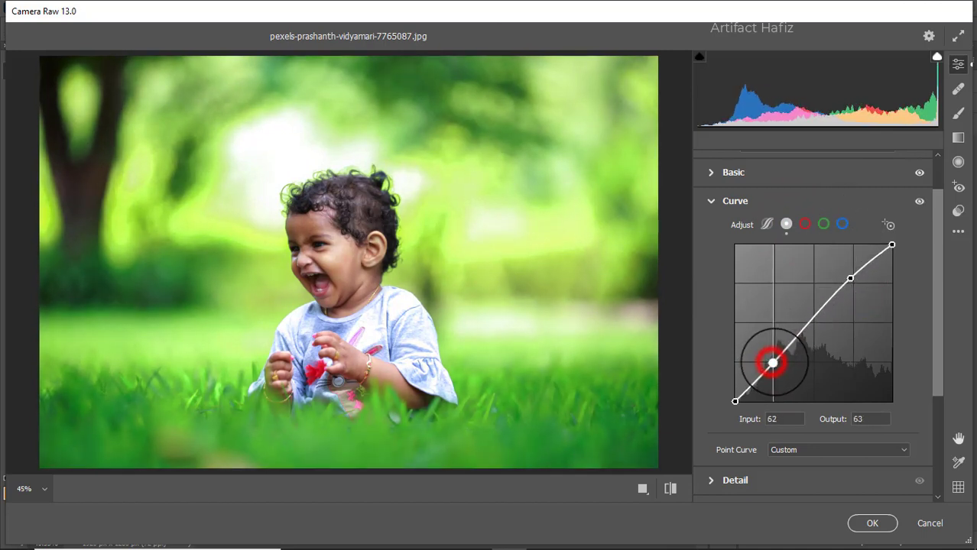
Step: Raise the blue channel curve's black point to output 4 at input 0
left_click(844, 224)
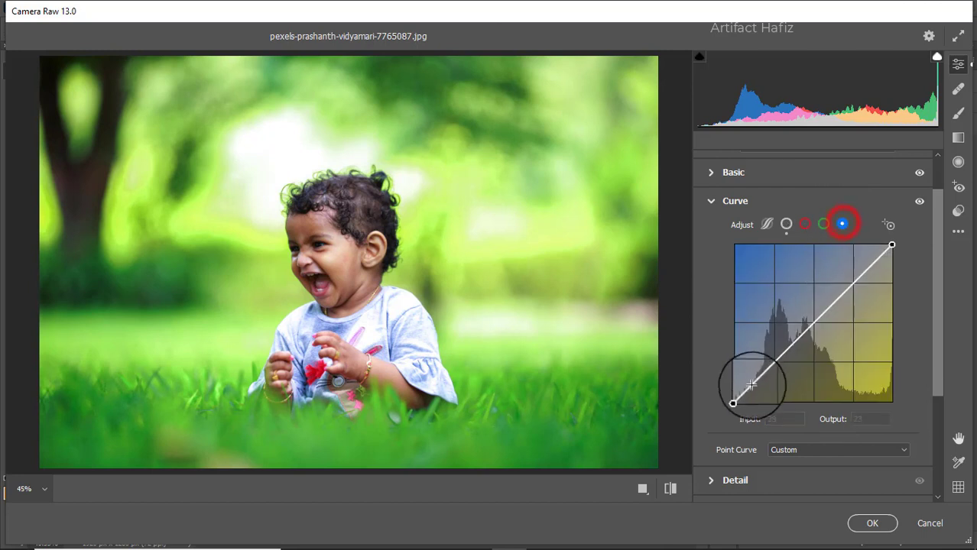
left_click_drag(735, 401, 735, 398)
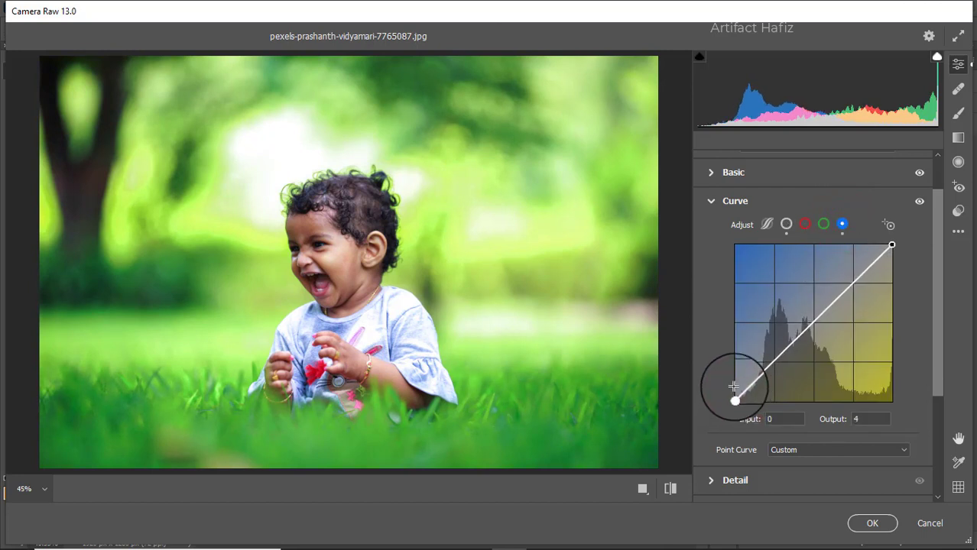
Step: Set Sharpening to 12, Noise Reduction to 5 and Color Noise Reduction to 16 in the Detail adjustments
scroll(756, 382, "down", 3)
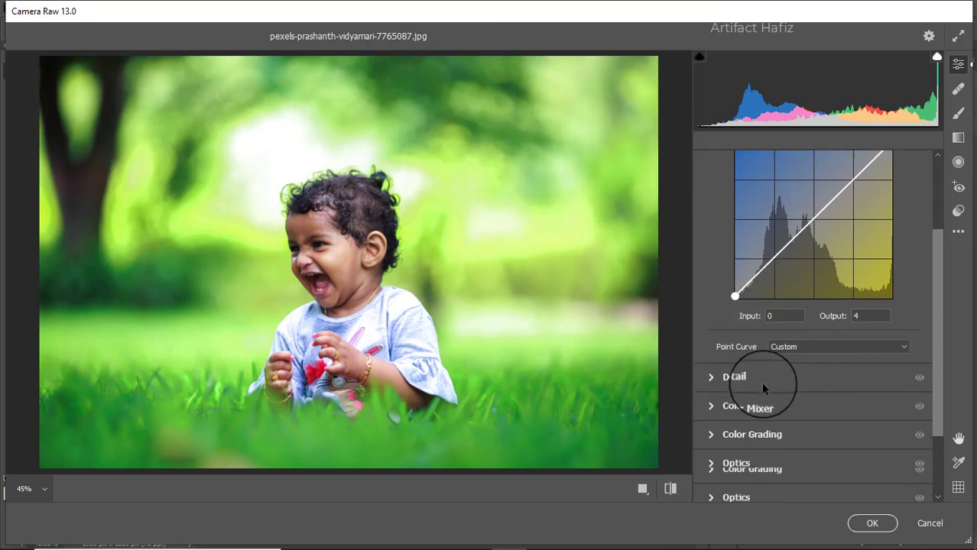
left_click(746, 380)
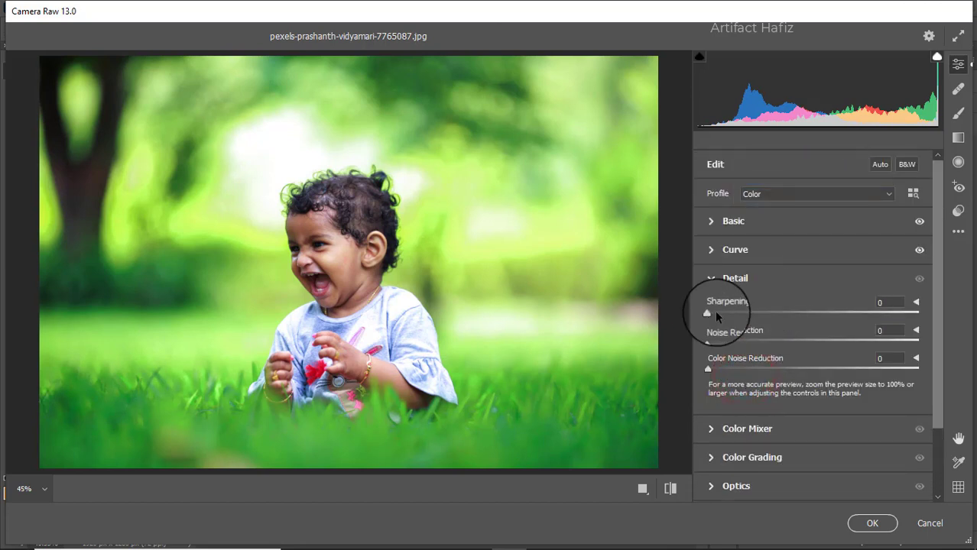
left_click_drag(705, 311, 742, 379)
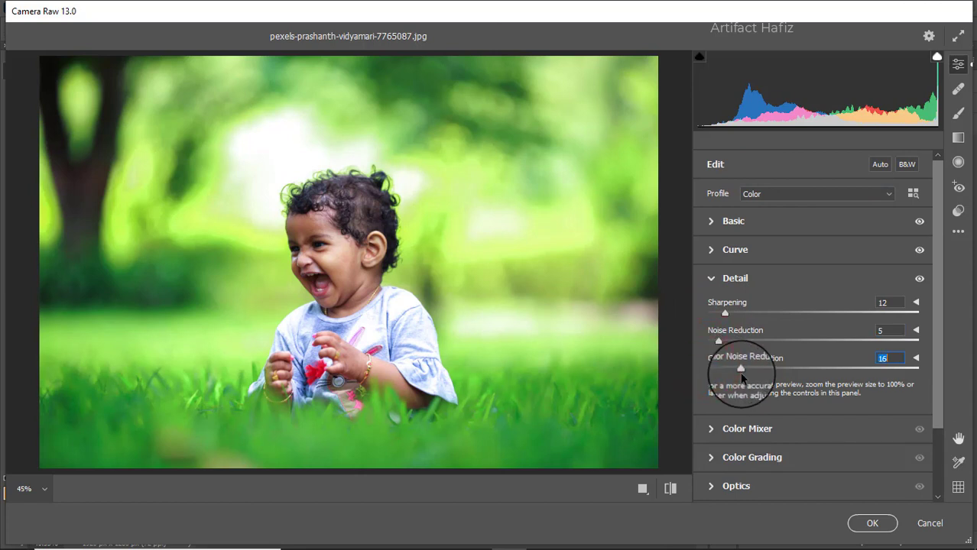
Step: Set the Color Mixer saturation to Reds +10, Oranges +4, Yellows -29, Greens -52, Aquas +14 and Blues +10
left_click(734, 430)
left_click(756, 255)
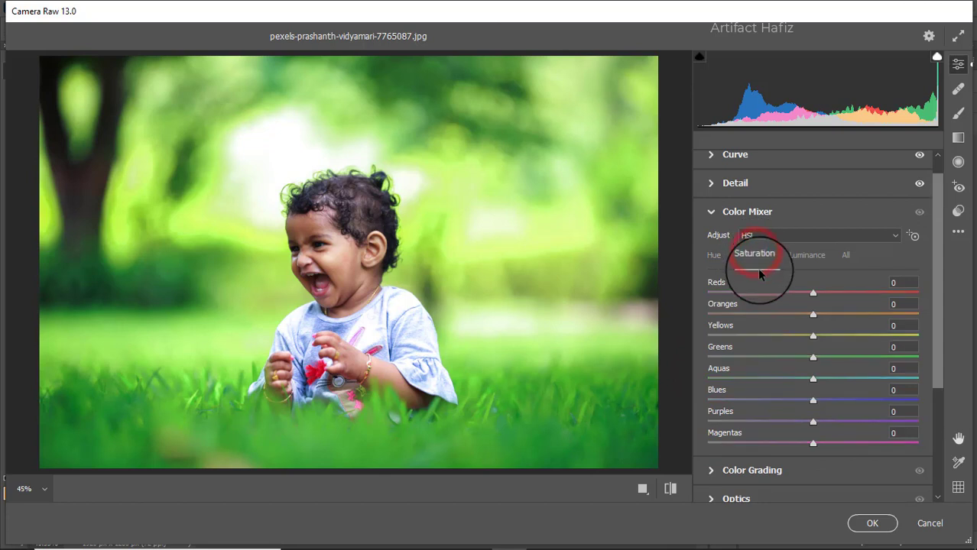
left_click_drag(859, 299, 752, 349)
double_click(753, 350)
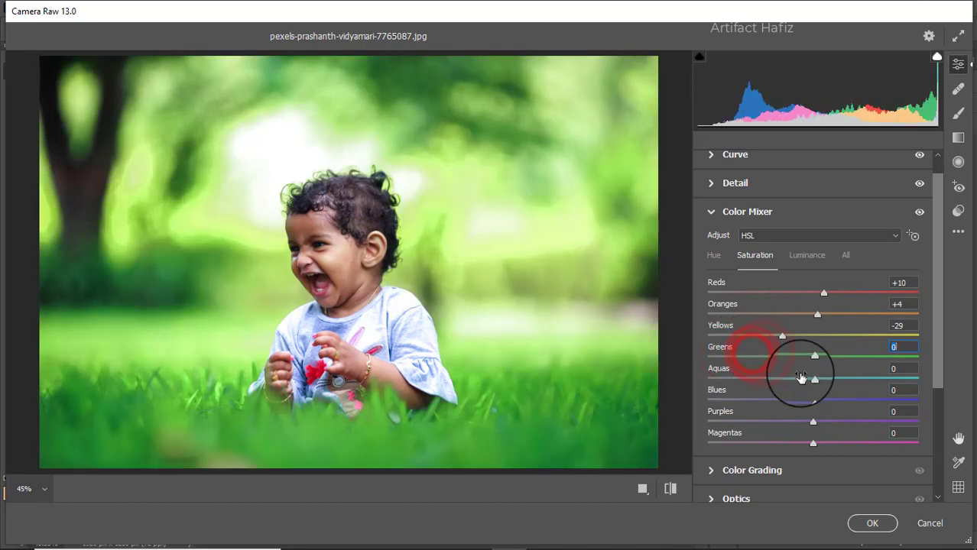
left_click_drag(813, 356, 759, 357)
left_click_drag(813, 379, 828, 380)
left_click_drag(812, 403, 824, 401)
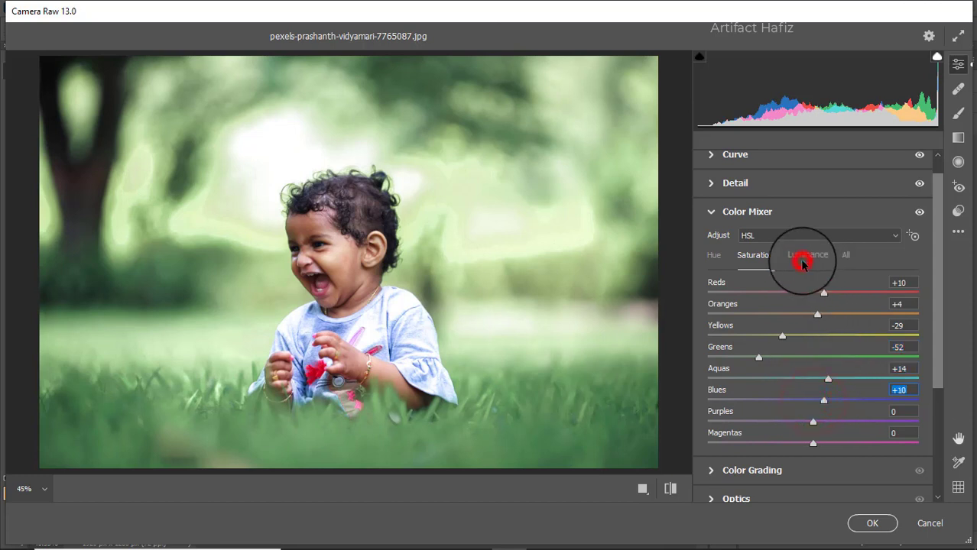
Step: Set the Color Mixer luminance to Reds +34, Oranges +20, Yellows -45, Greens -54, Aquas -18 and Blues -26
left_click(802, 262)
left_click_drag(812, 314, 834, 325)
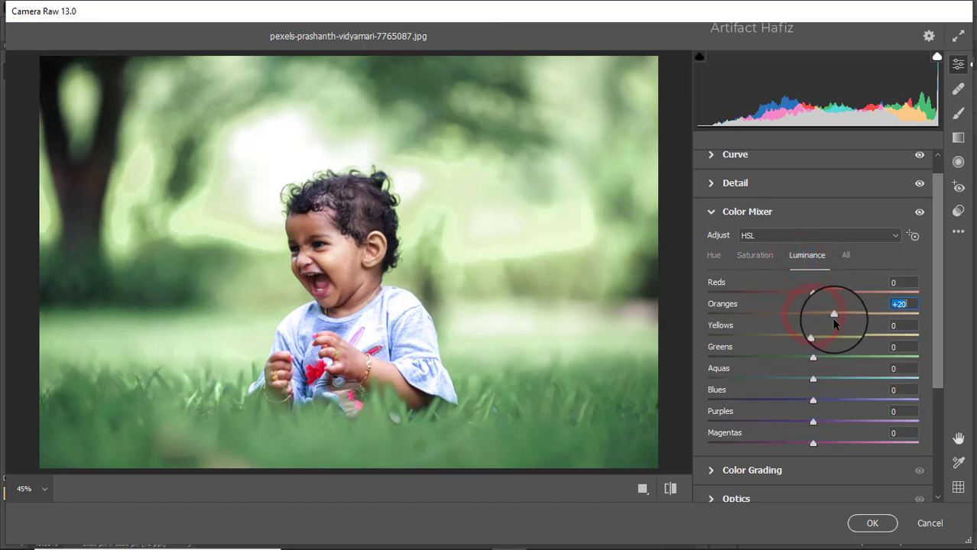
left_click_drag(813, 360, 757, 357)
left_click_drag(812, 337, 765, 341)
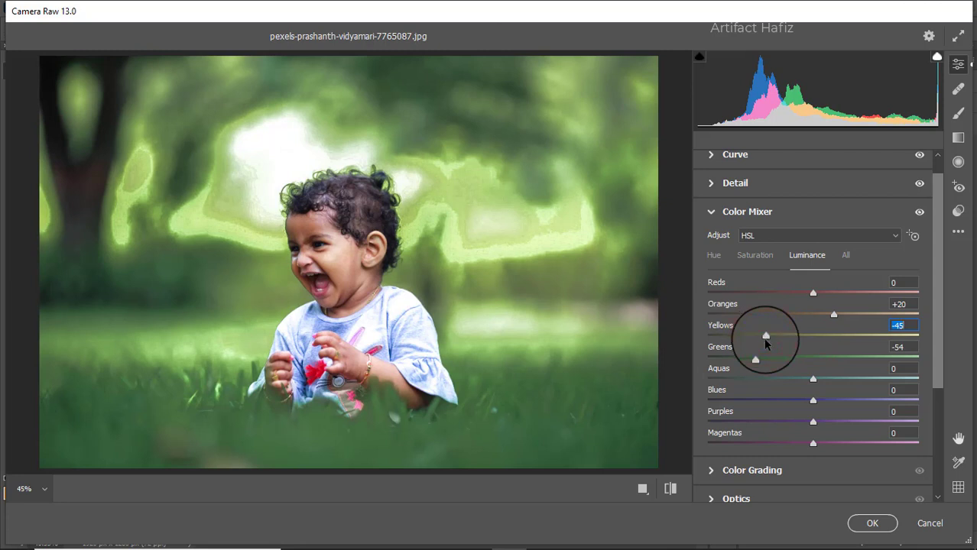
left_click_drag(812, 379, 786, 401)
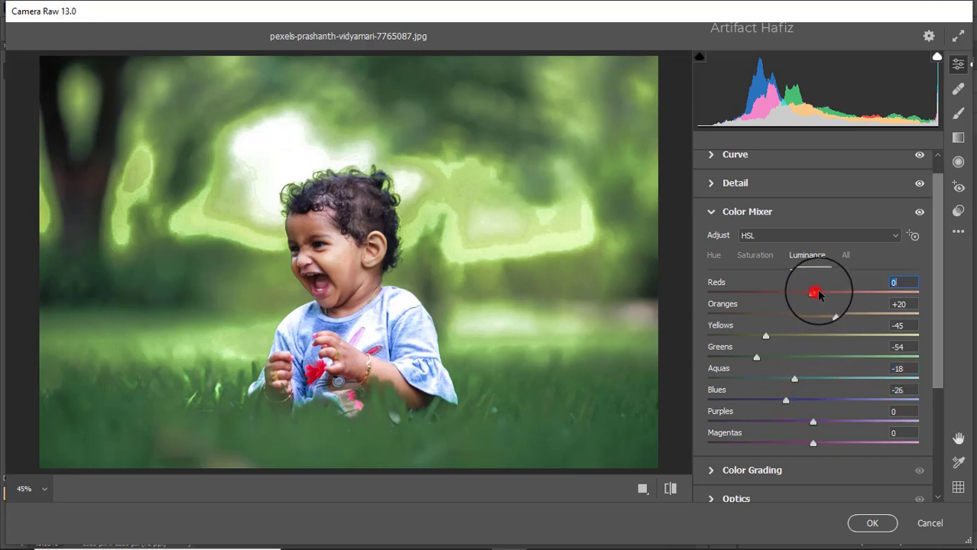
left_click_drag(815, 293, 850, 295)
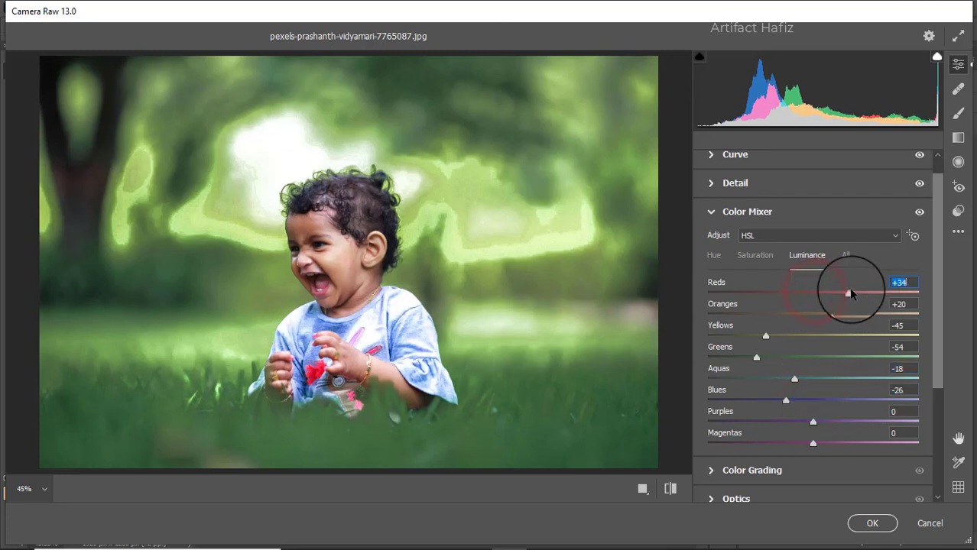
Step: Shift the Color Mixer hue of Yellows to +46 and Greens to +7
left_click(715, 258)
left_click_drag(815, 357, 859, 337)
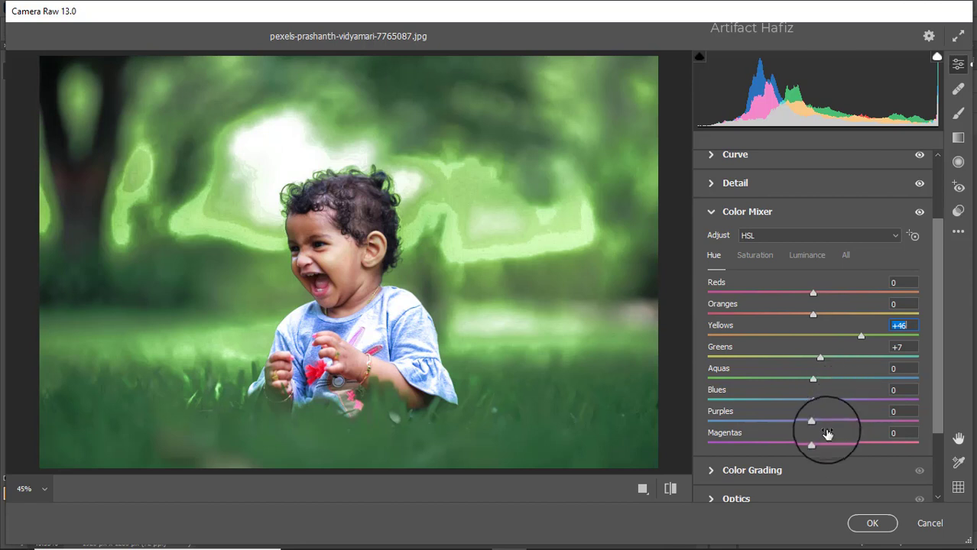
Step: Color grade the shadows to hue 260, saturation 13, the highlights to hue 11, saturation 16, and the midtones to hue 353, saturation 13
scroll(798, 430, "down", 3)
left_click(718, 373)
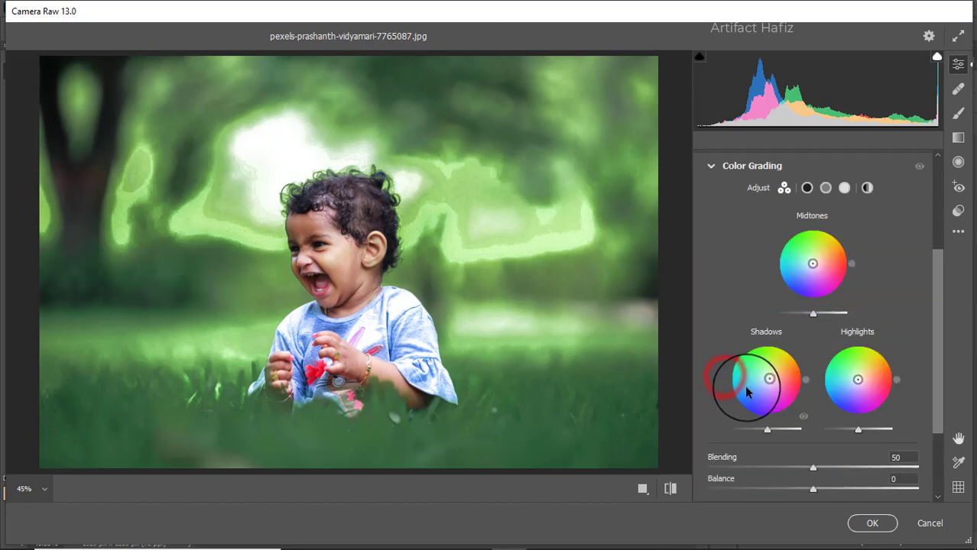
left_click_drag(743, 380, 755, 433)
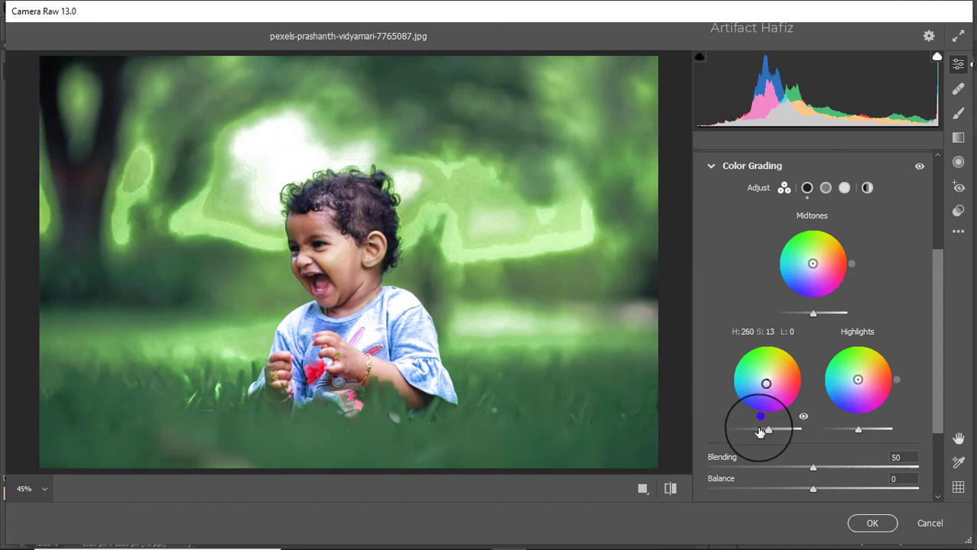
left_click_drag(857, 380, 922, 372)
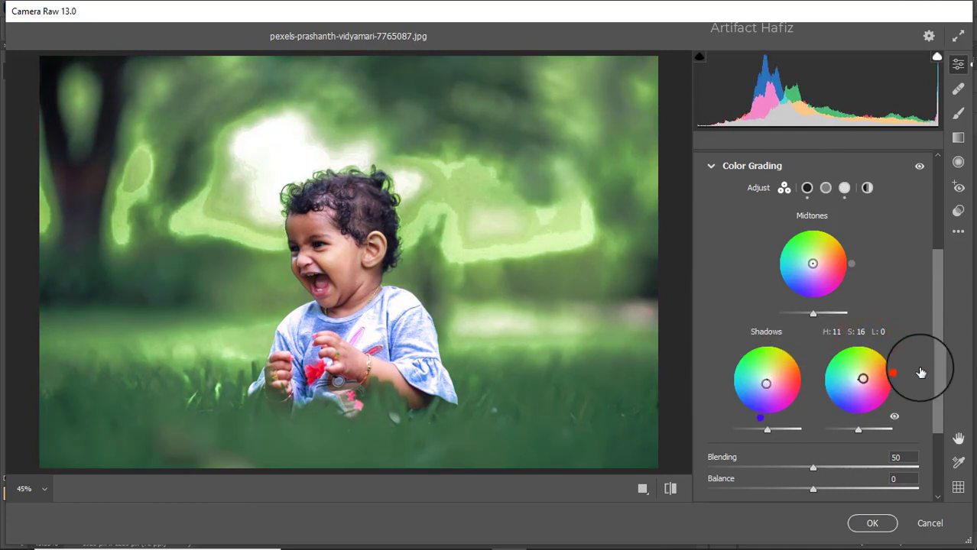
scroll(804, 357, "down", 3)
scroll(772, 344, "up", 2)
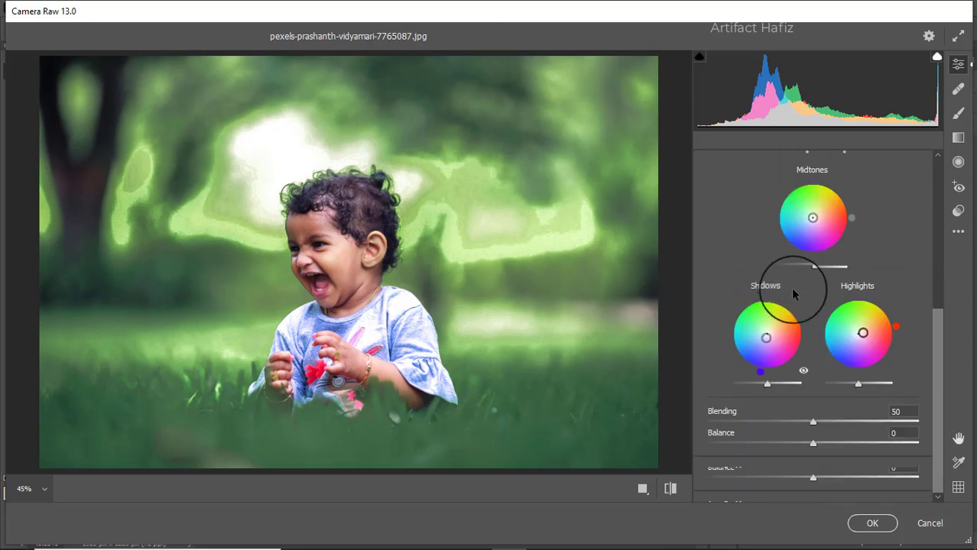
left_click_drag(813, 218, 857, 227)
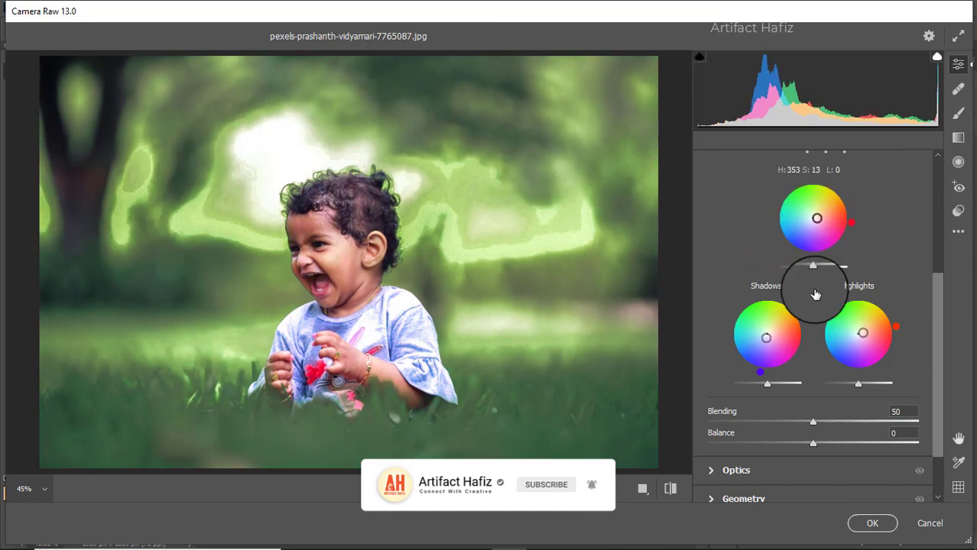
Step: Darken the photo's edges by setting Vignetting to -16 in the Effects adjustments
scroll(774, 348, "down", 5)
left_click(753, 458)
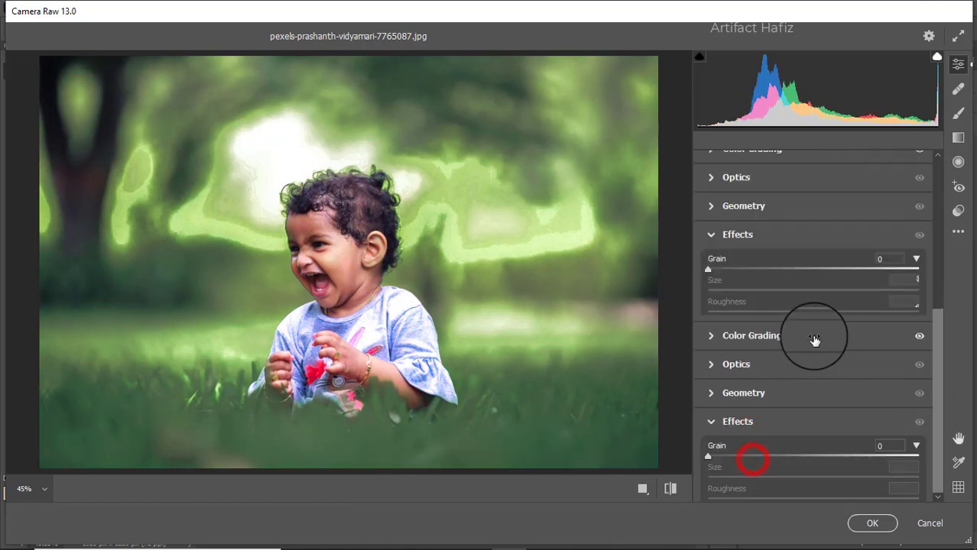
left_click_drag(811, 343, 797, 344)
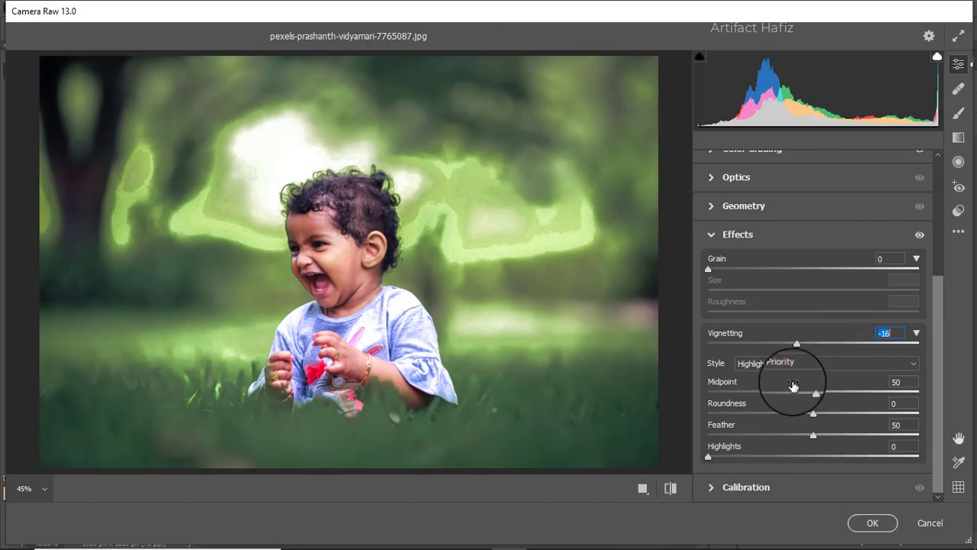
Step: Set the Calibration saturation to -34 for Red Primary, +25 for Green Primary and -22 for Blue Primary
left_click(753, 486)
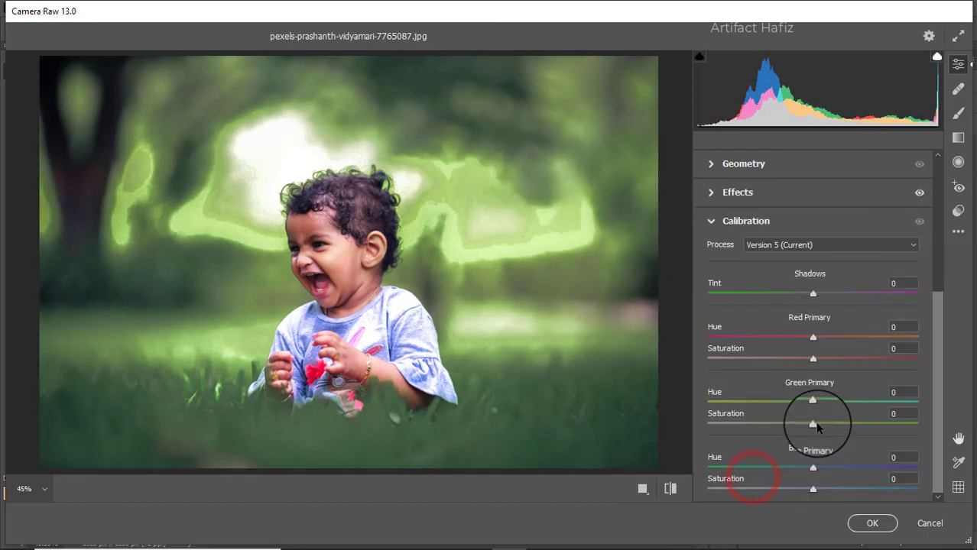
left_click_drag(814, 425, 865, 422)
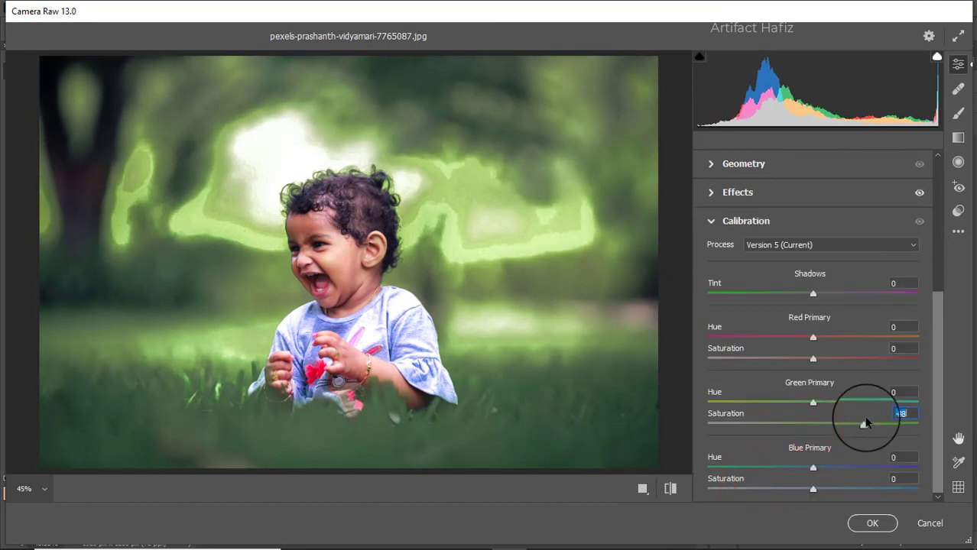
left_click_drag(813, 359, 780, 361)
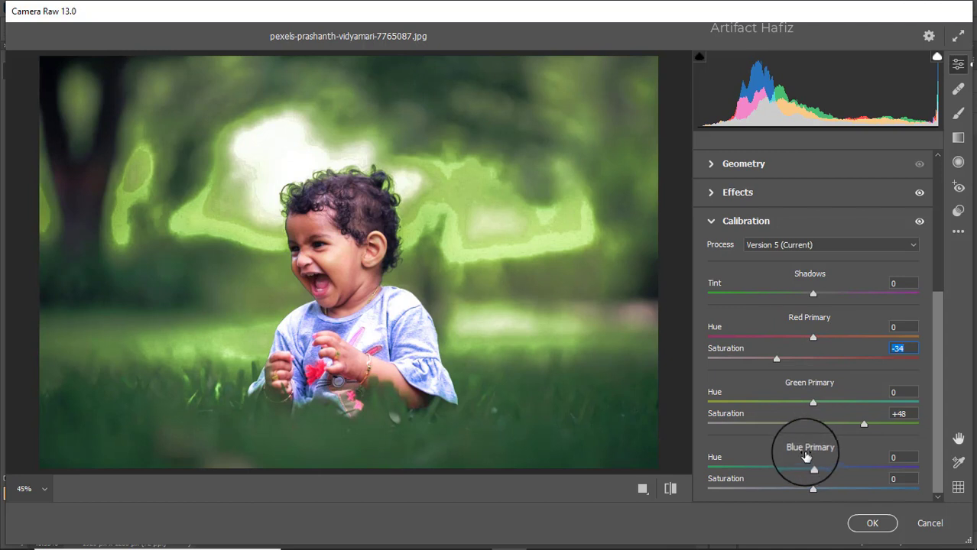
left_click_drag(812, 493, 791, 496)
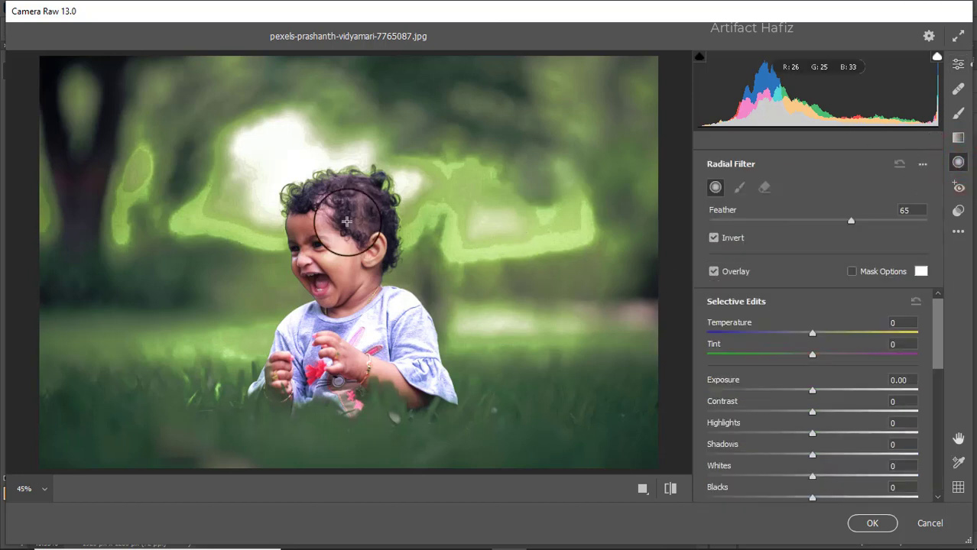
Step: Draw a near-circular radial filter and centre it on the child's face so that it encloses the head, with Invert enabled
left_click_drag(289, 216, 356, 292)
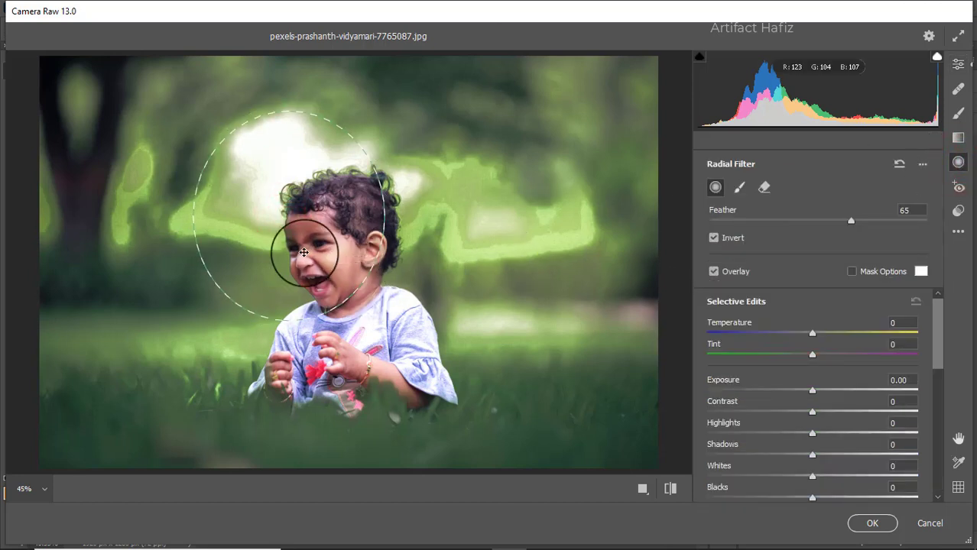
left_click_drag(287, 210, 336, 255)
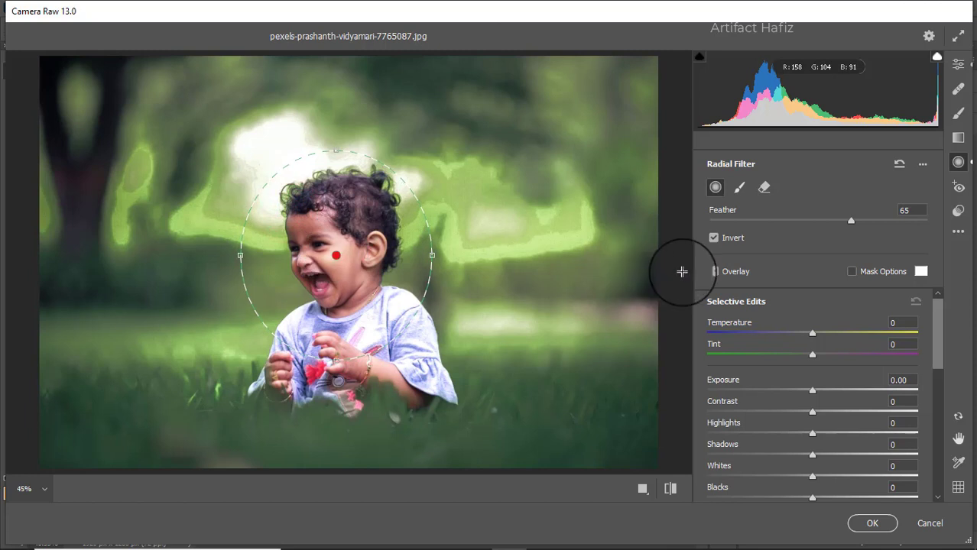
left_click(715, 238)
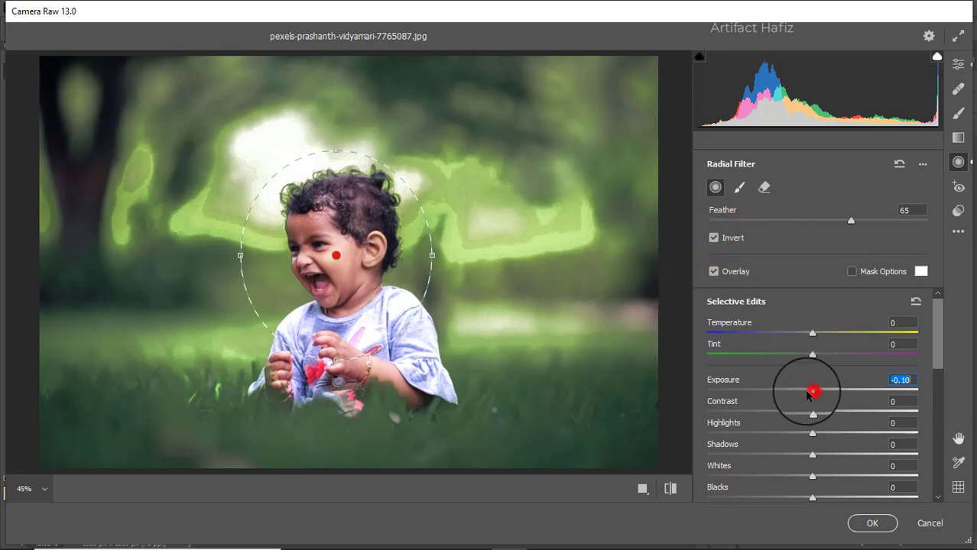
Step: Set the radial filter's Exposure to -0.25 and Blacks to +3
left_click_drag(809, 394, 807, 394)
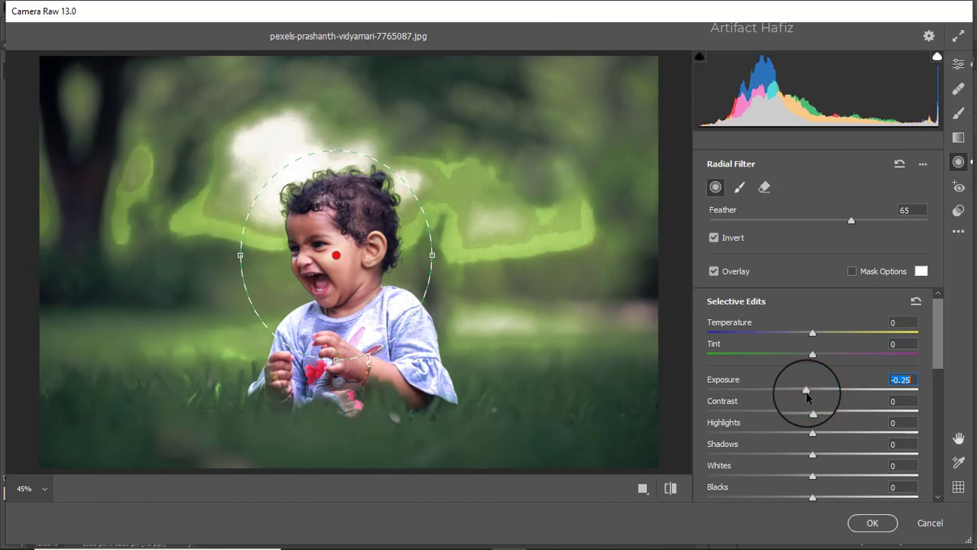
scroll(806, 453, "down", 2)
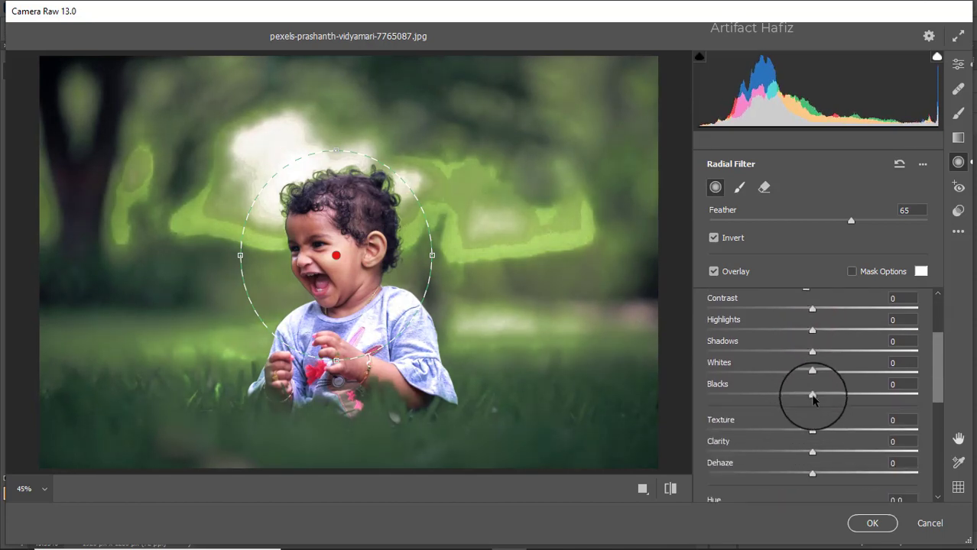
mouse_move(824, 393)
left_mouse_down()
mouse_move(848, 399)
mouse_move(817, 406)
left_mouse_up()
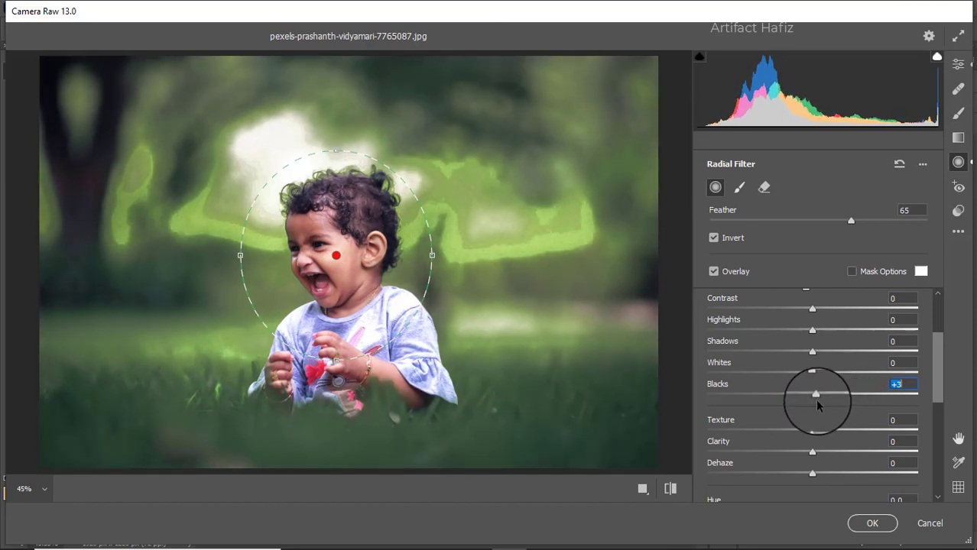
Step: Return to the main edit settings, compare before and after side by side, and apply the Camera Raw filter to Layer 1
left_click(957, 64)
left_click(642, 488)
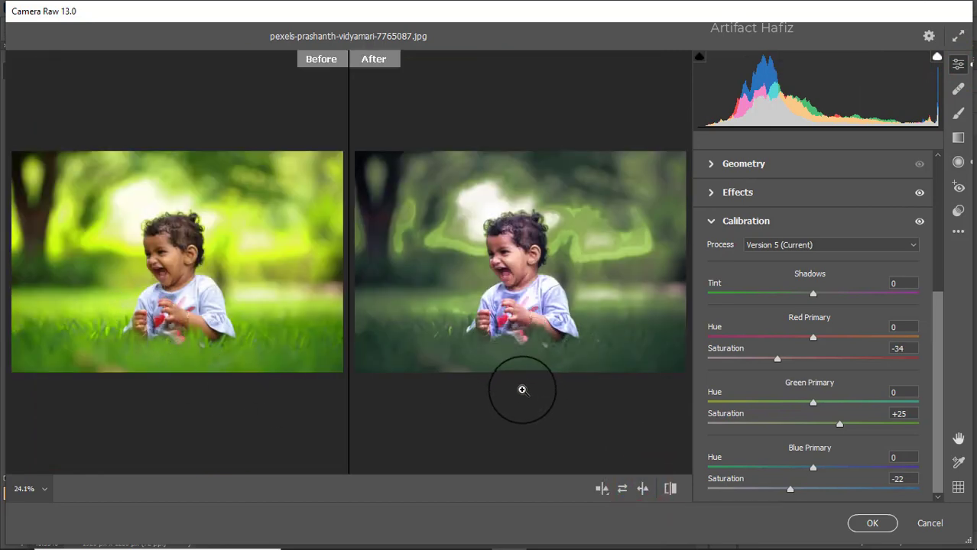
left_click(869, 523)
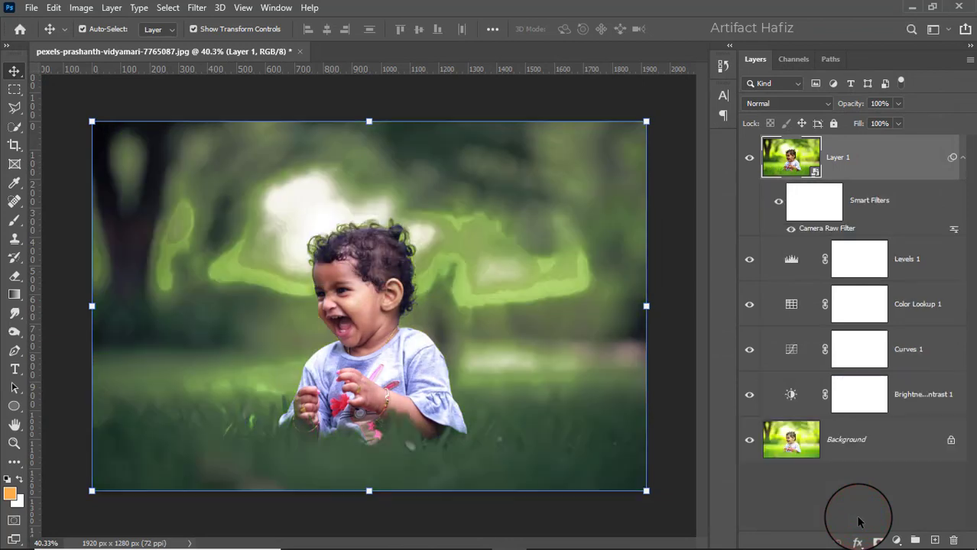
Step: Compare the original Background with the full grade by hiding all other layers and showing them again
left_click(750, 441, "alt")
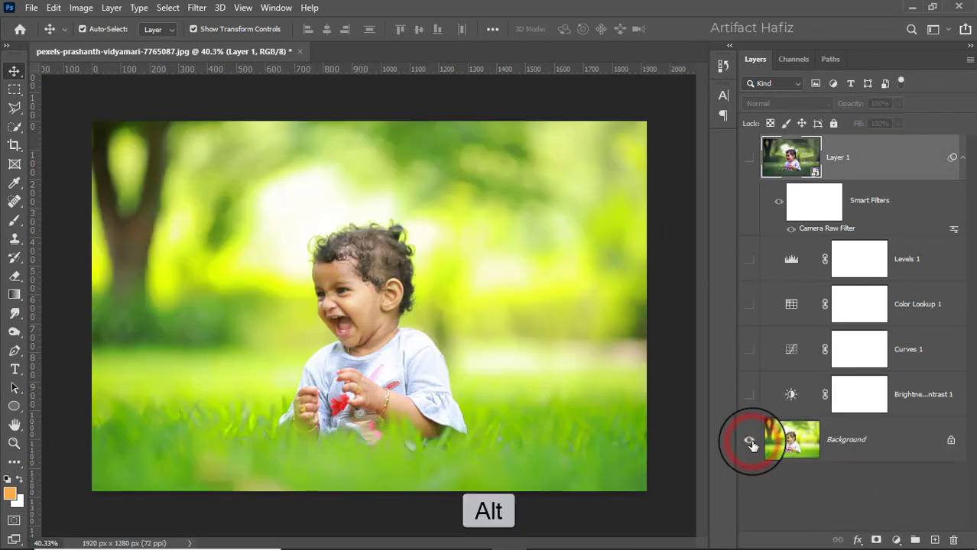
left_click(750, 442, "alt")
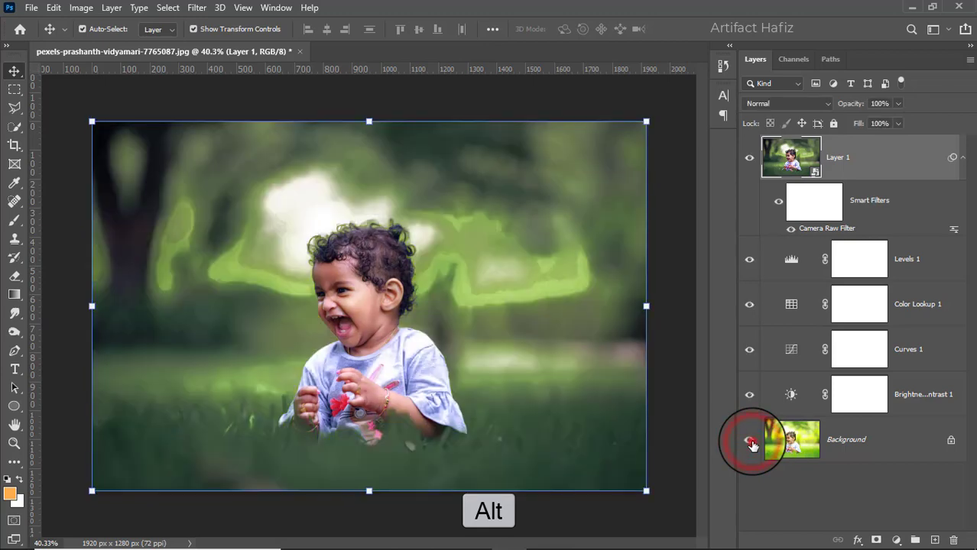